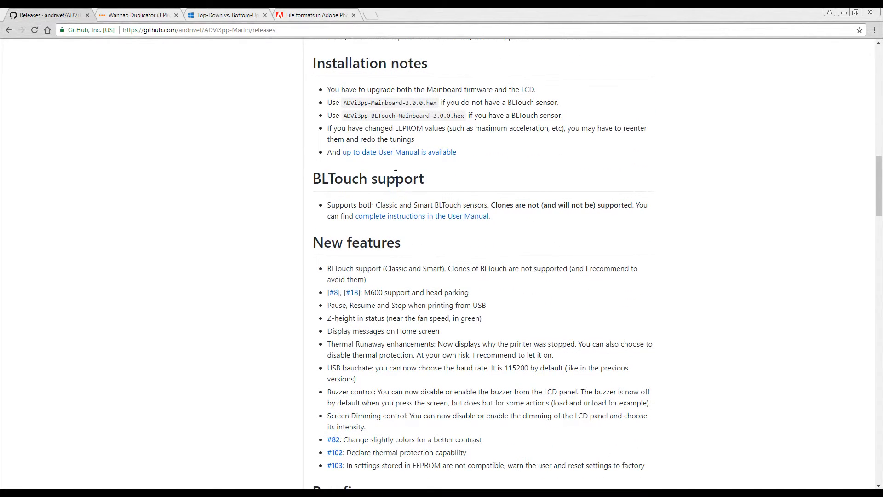
Step: Review the ADVi3++ 3.0.0 and 3.0.1 release notes and download assets on the GitHub releases page
scroll(666, 224, "down", 2)
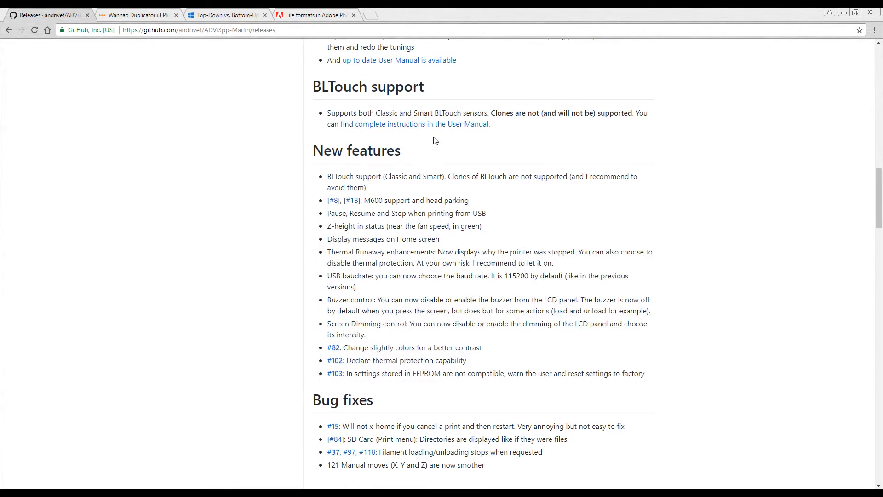
scroll(444, 380, "down", 2)
scroll(646, 375, "up", 20)
scroll(647, 376, "down", 3)
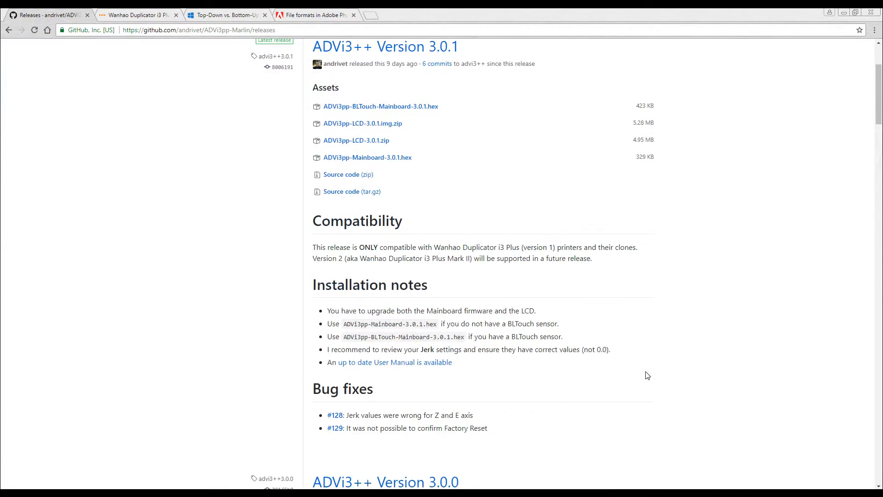
scroll(603, 422, "up", 3)
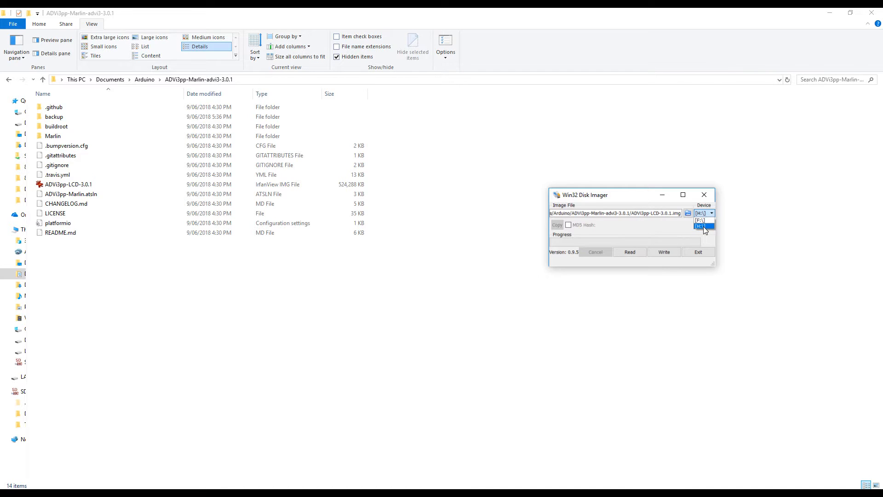
Step: Choose drive H: as the target device for ADVi3pp-LCD-3.0.1.img in Win32 Disk Imager
left_click(703, 226)
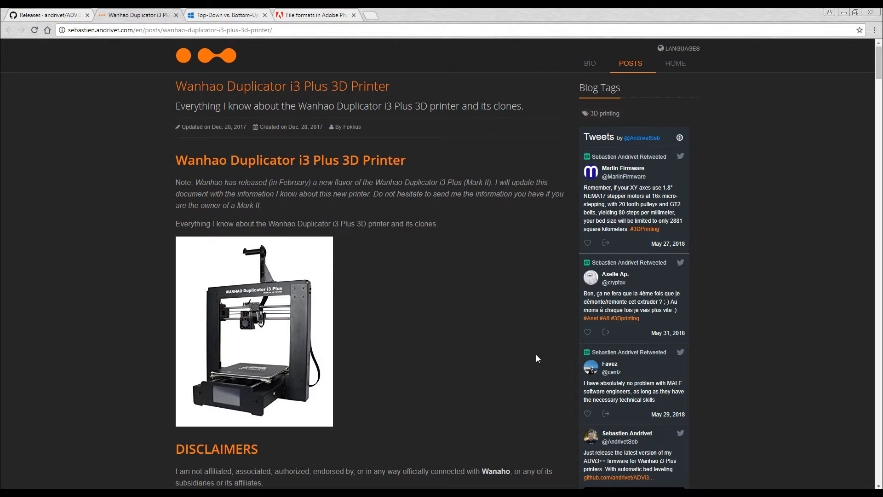
Step: Read through the Wanhao Duplicator i3 Plus article down to its LCD resources and screen design sections in the browser
scroll(537, 355, "down", 13)
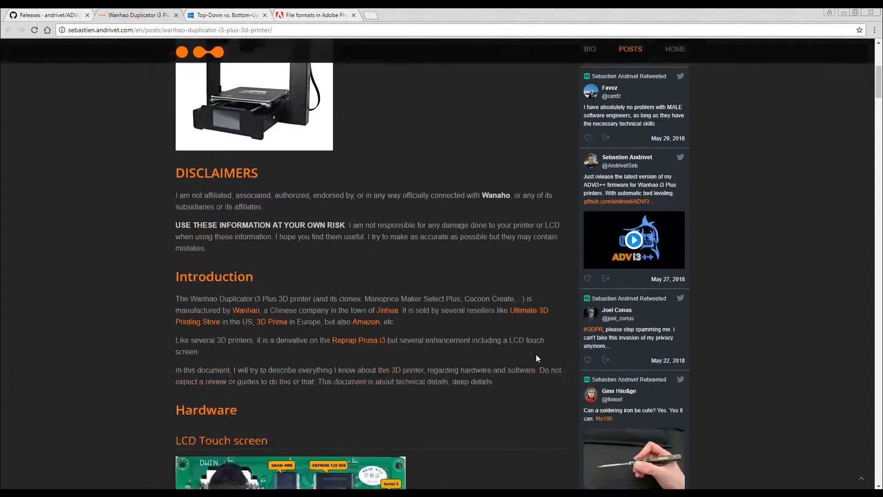
scroll(536, 355, "down", 12)
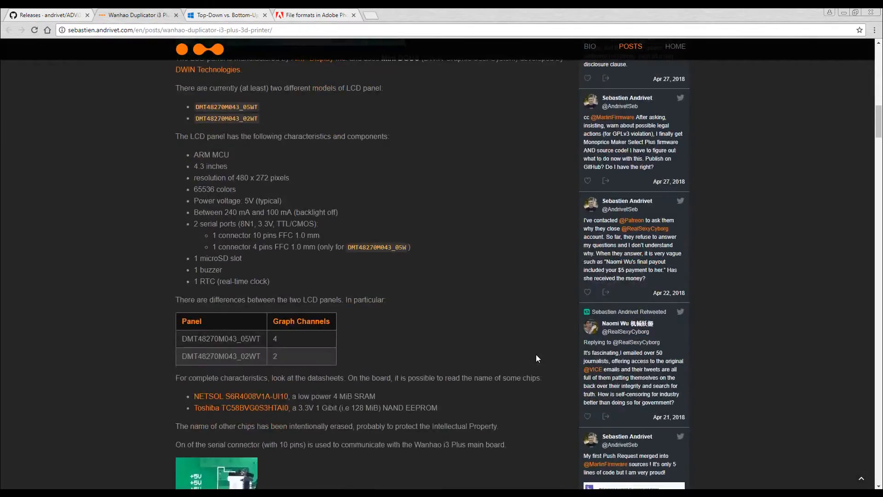
scroll(536, 359, "down", 12)
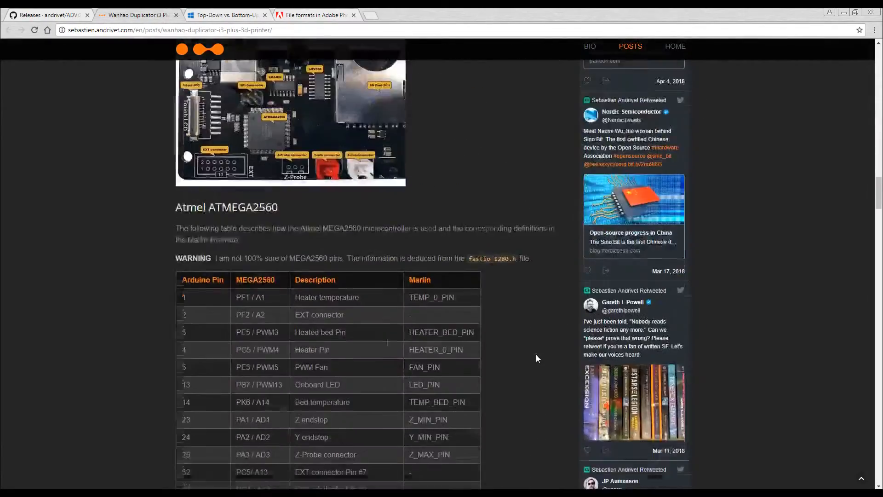
scroll(536, 359, "down", 12)
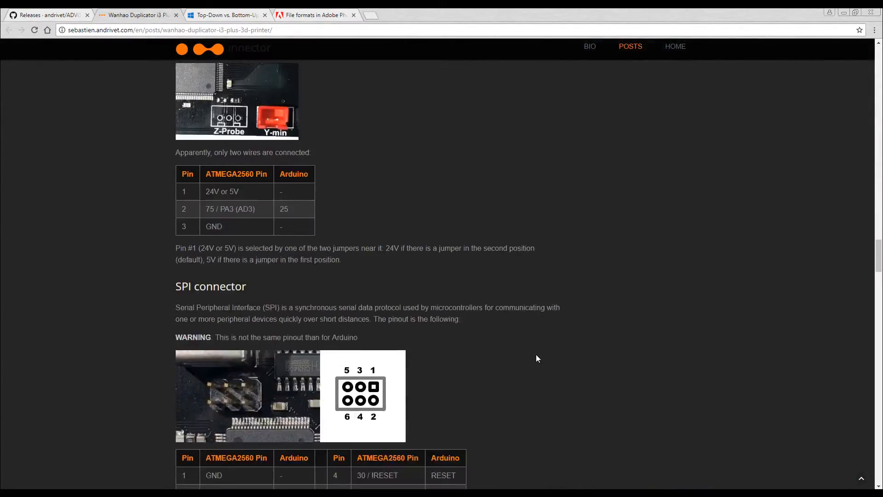
scroll(536, 358, "down", 12)
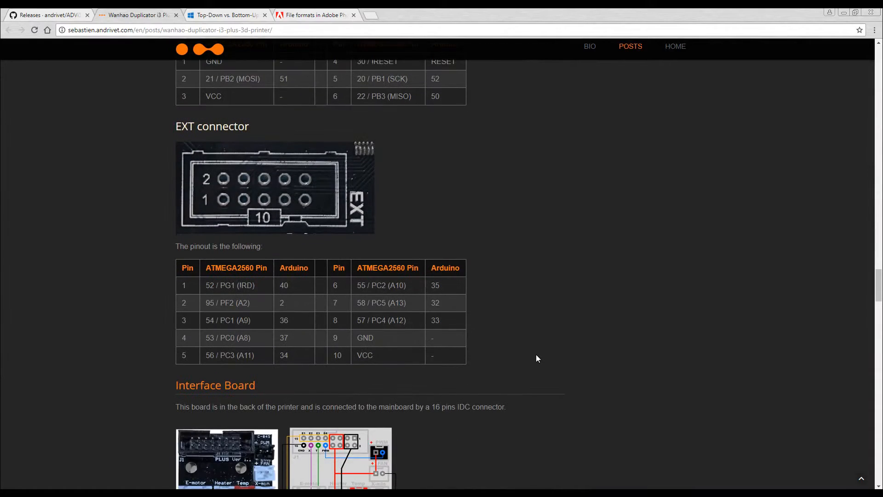
scroll(537, 358, "down", 12)
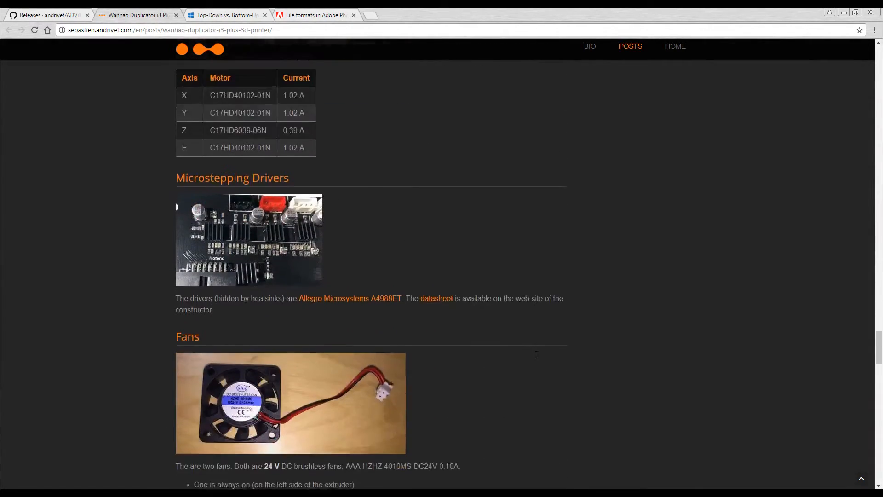
scroll(537, 359, "down", 11)
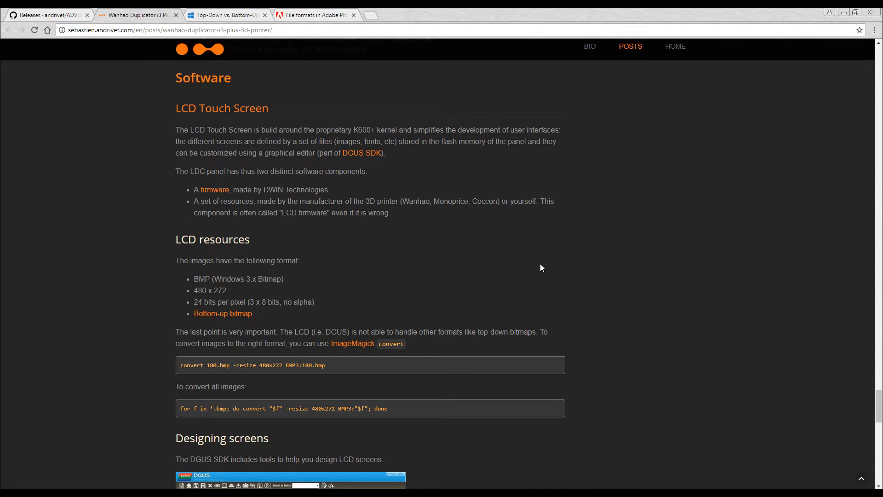
scroll(458, 253, "down", 5)
scroll(459, 254, "down", 1)
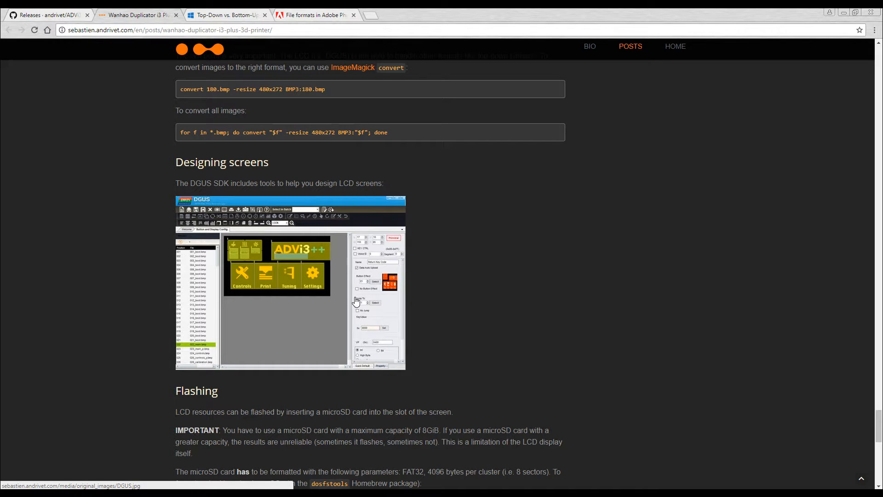
scroll(489, 306, "up", 5)
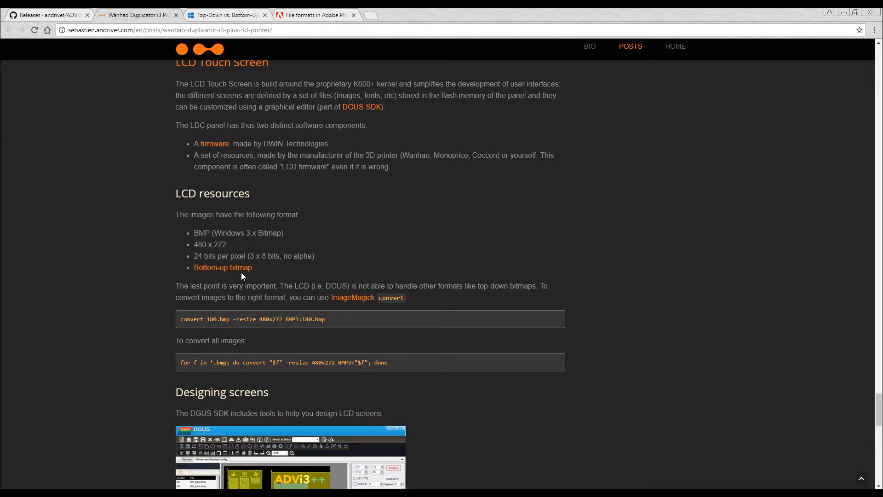
Step: Examine the bottom-up and top-down bitmap layouts in Microsoft's Top-Down vs. Bottom-Up DIBs article
left_click(229, 15)
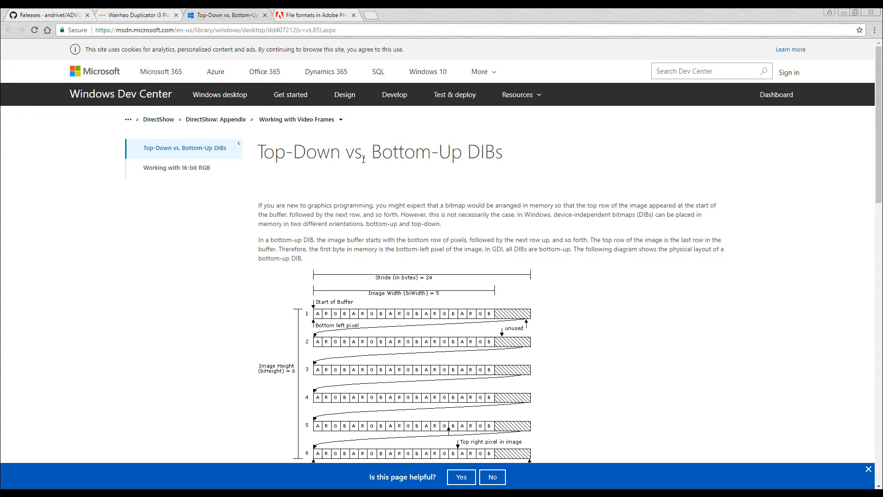
scroll(638, 230, "down", 3)
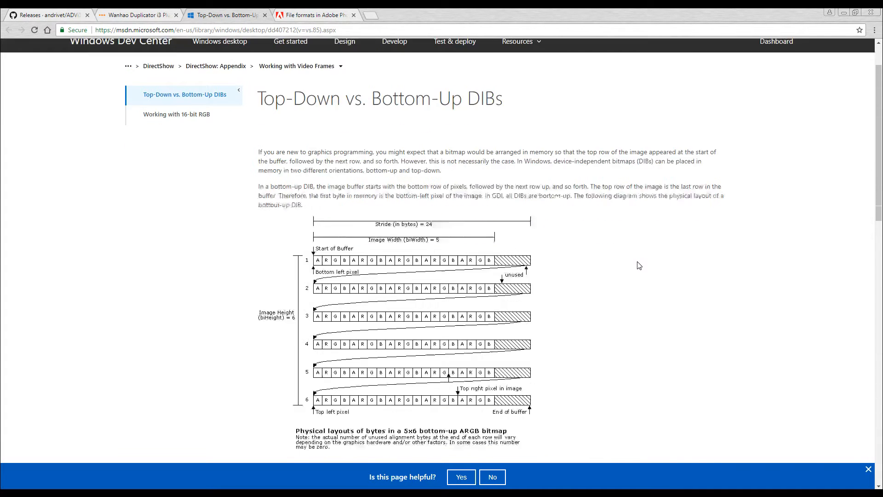
scroll(639, 266, "down", 7)
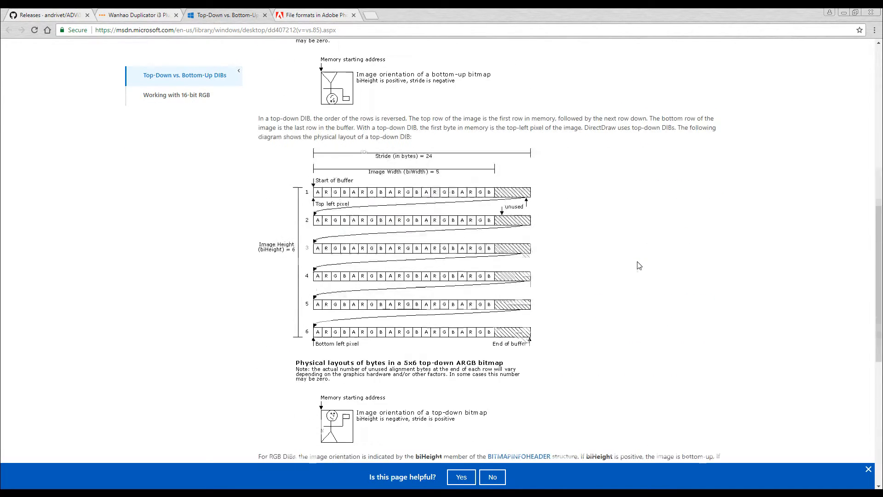
scroll(630, 364, "up", 8)
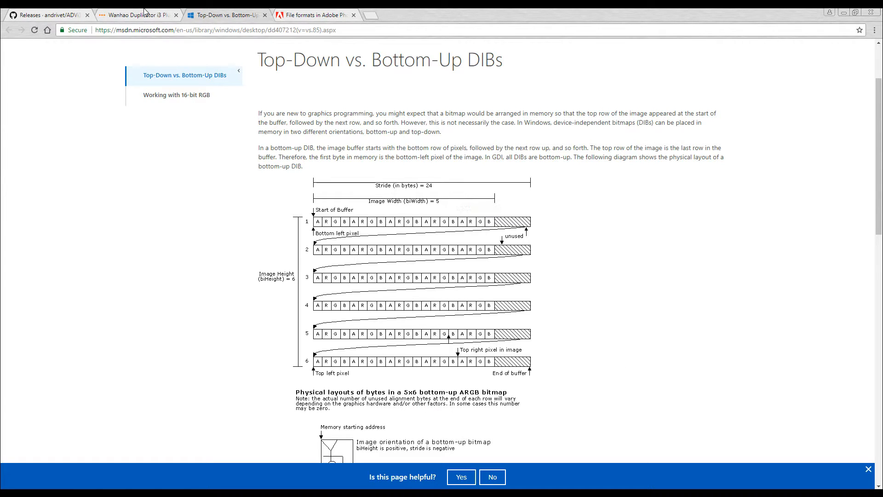
Step: Return to the Wanhao Duplicator i3 Plus article and review the image format requirements under LCD resources
left_click(123, 15)
scroll(468, 343, "down", 1)
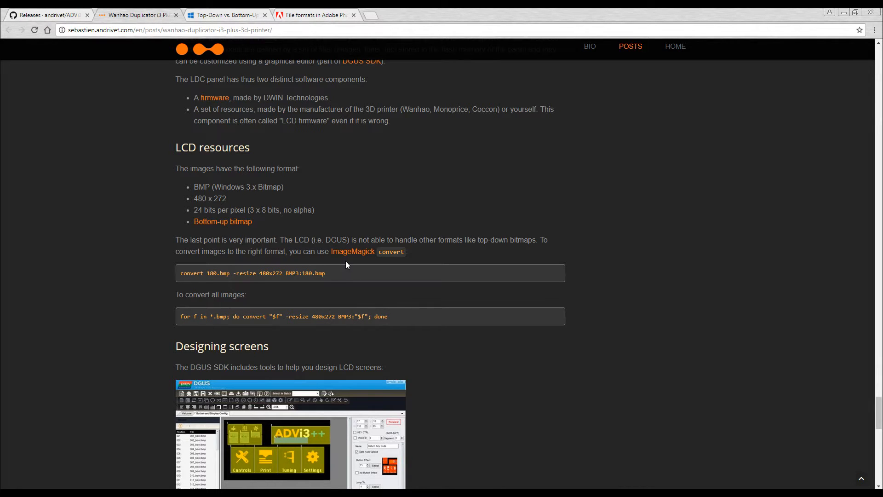
scroll(346, 260, "up", 3)
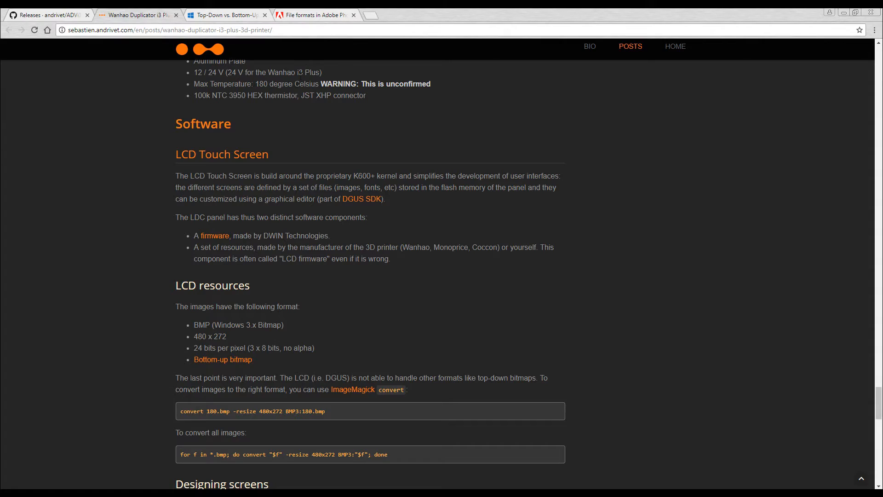
Step: Find the BMP format section in Adobe's Photoshop File formats guide
left_click(313, 16)
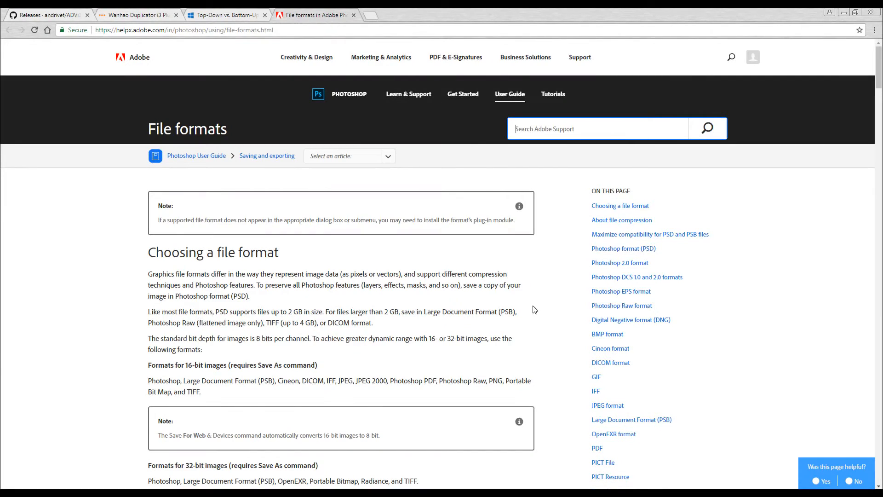
scroll(565, 310, "down", 10)
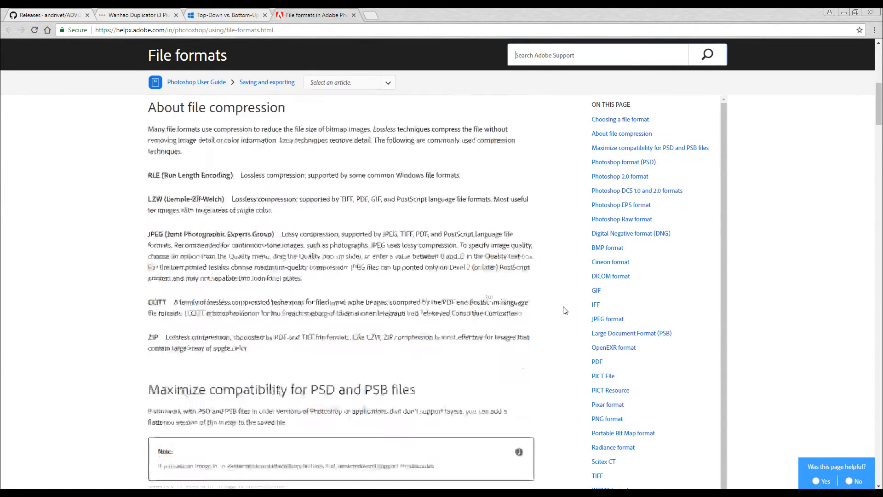
scroll(565, 310, "down", 20)
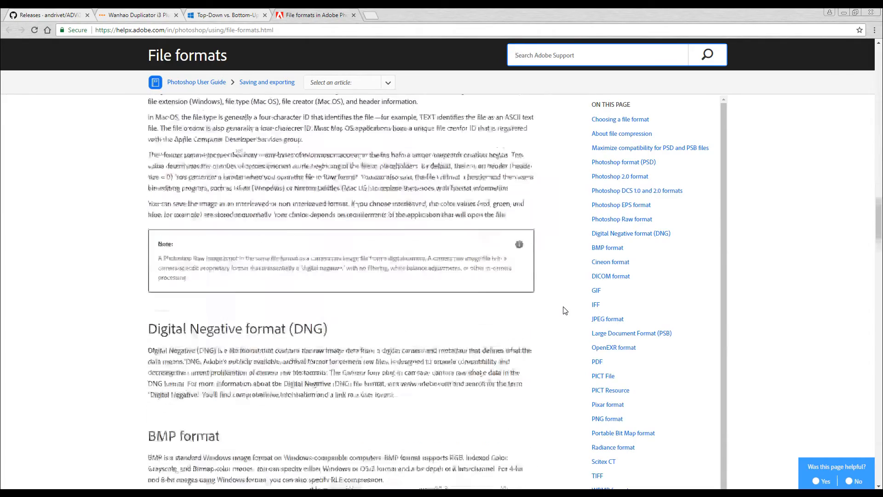
scroll(565, 310, "down", 7)
scroll(565, 311, "up", 1)
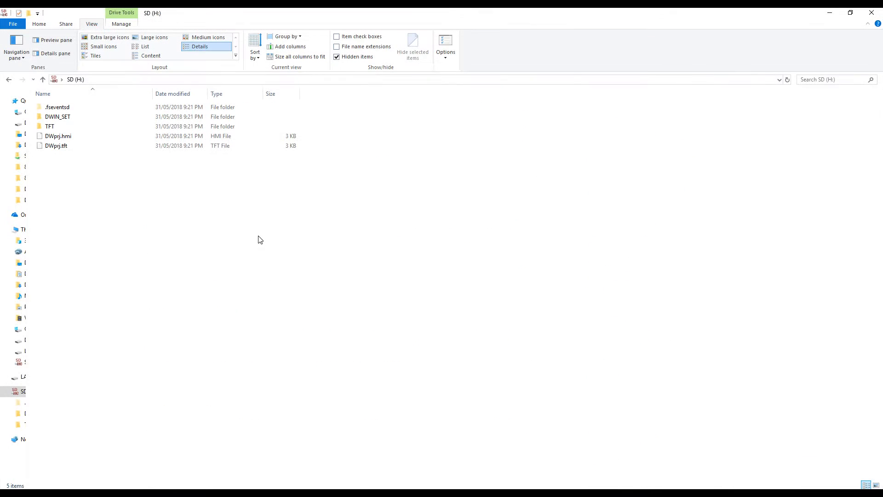
Step: Open the SD card's DWIN_SET folder and view the 036_preheat and 037_preheat_p images, closing the viewer when done
double_click(65, 116)
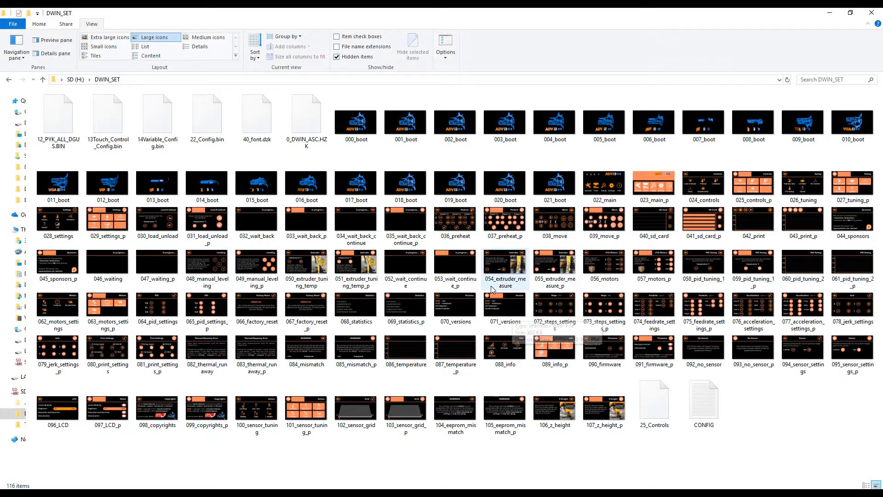
left_click(460, 220)
double_click(461, 219)
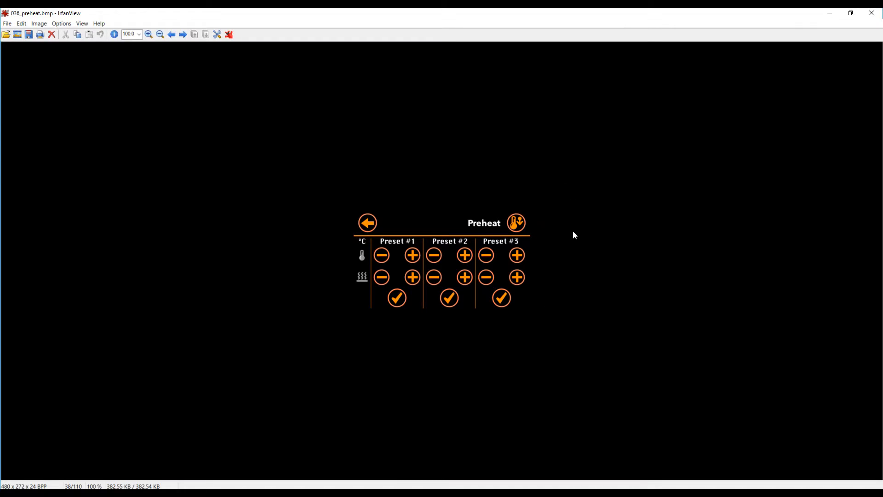
scroll(575, 231, "down", 1)
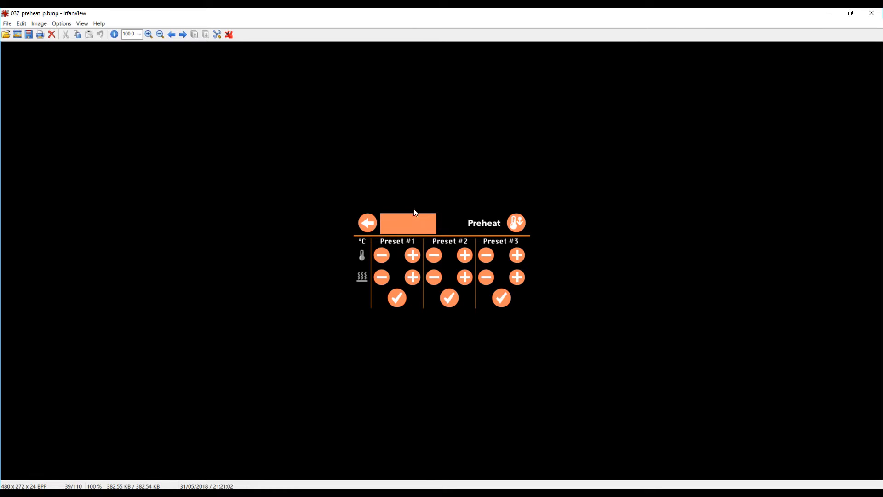
left_click(867, 19)
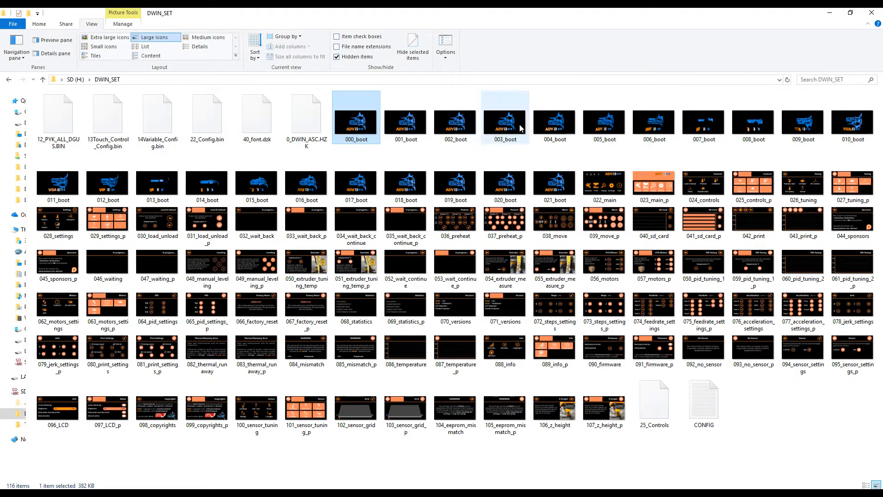
Step: Switch to the original Cocoon firmware's DWIN_SET folder and view its screen images starting from 69 Inverse
left_click(764, 414)
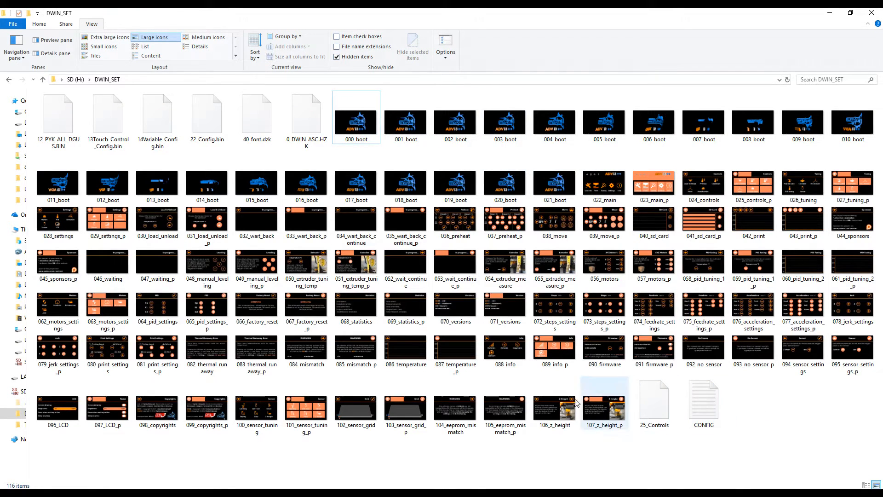
left_click(381, 492)
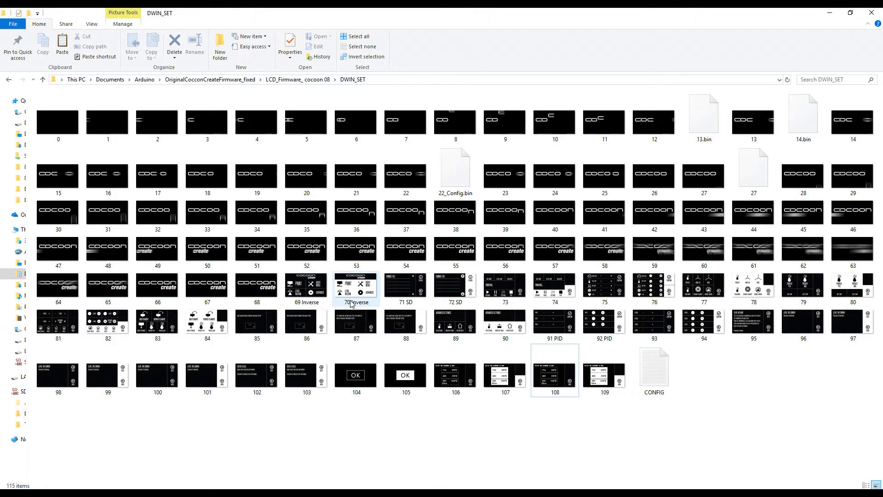
double_click(318, 289)
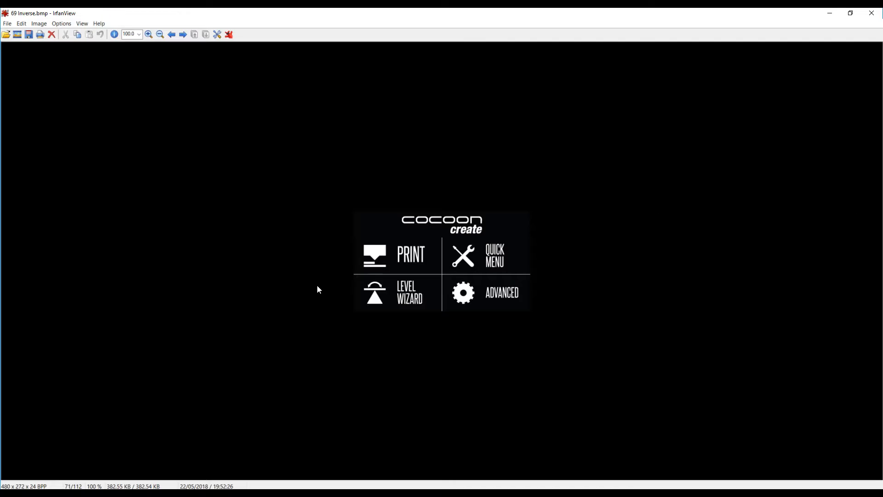
key("space")
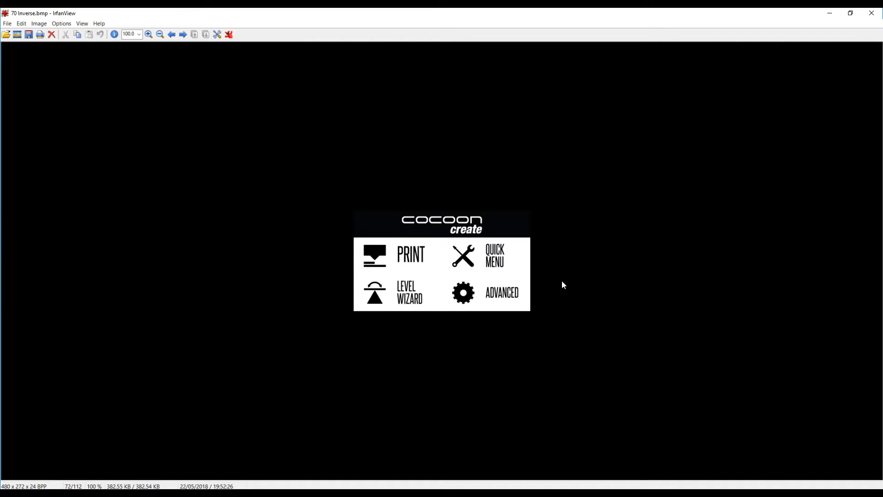
key("space")
key("space")
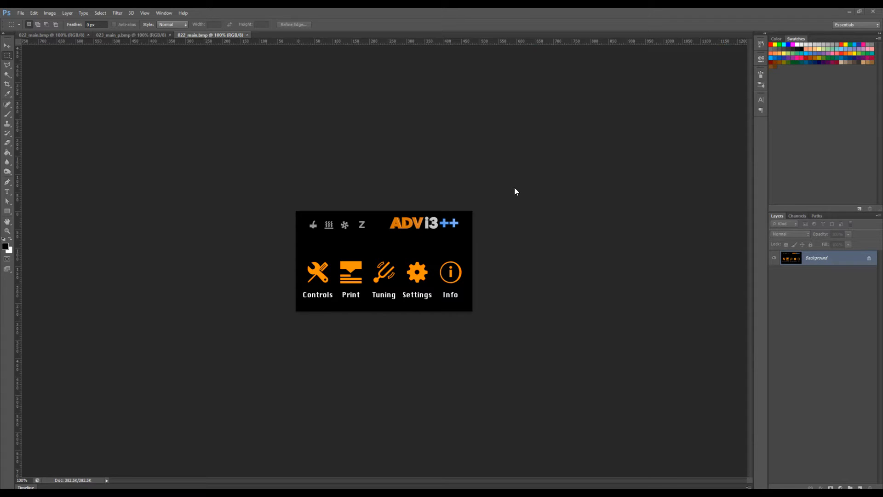
Step: In Photoshop, select the ADVi3++ logo area of 022_main.bmp, paint over it in black with the Brush, and deselect
left_click(8, 55)
left_click_drag(382, 213, 464, 235)
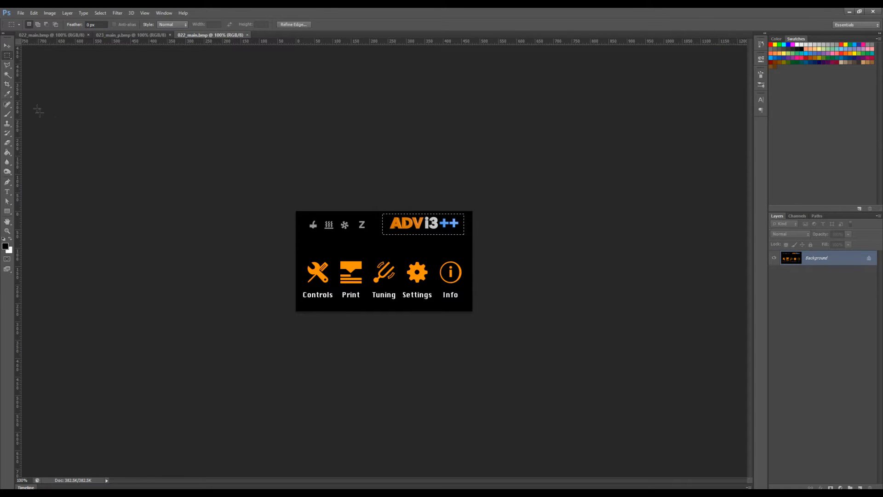
left_click(8, 114)
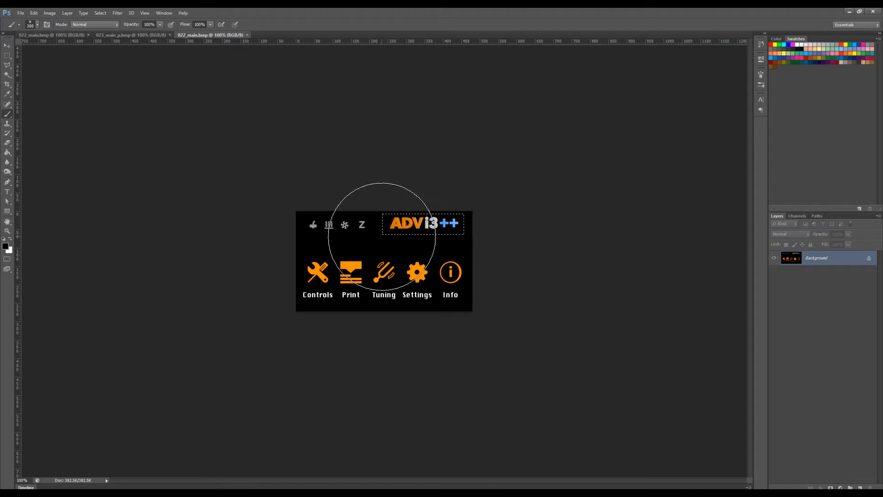
left_click_drag(386, 205, 469, 207)
key("ctrl+d")
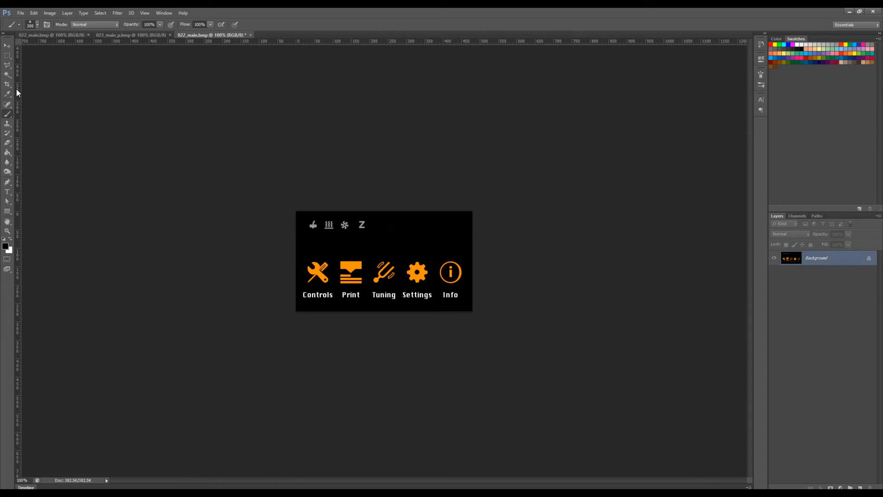
Step: Add the text TEST in Roboto Thin to the upper area of 022_main.bmp and colour it white (ffffff)
left_click(8, 192)
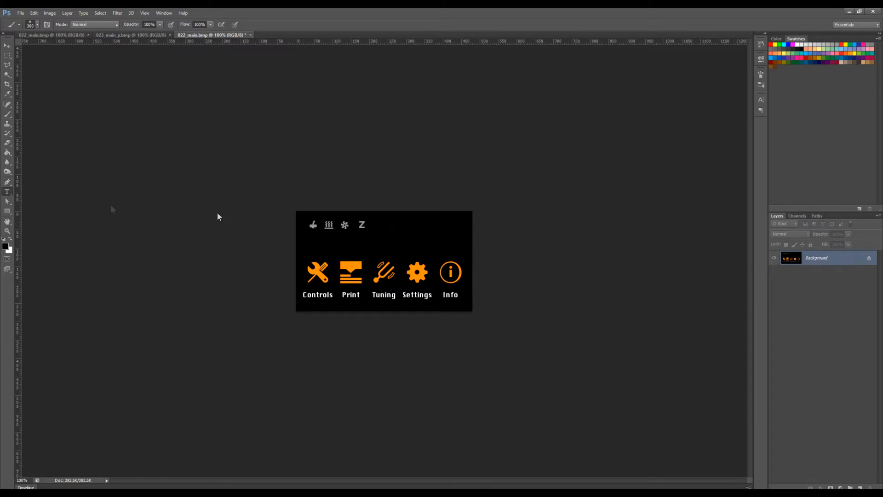
left_click(405, 236)
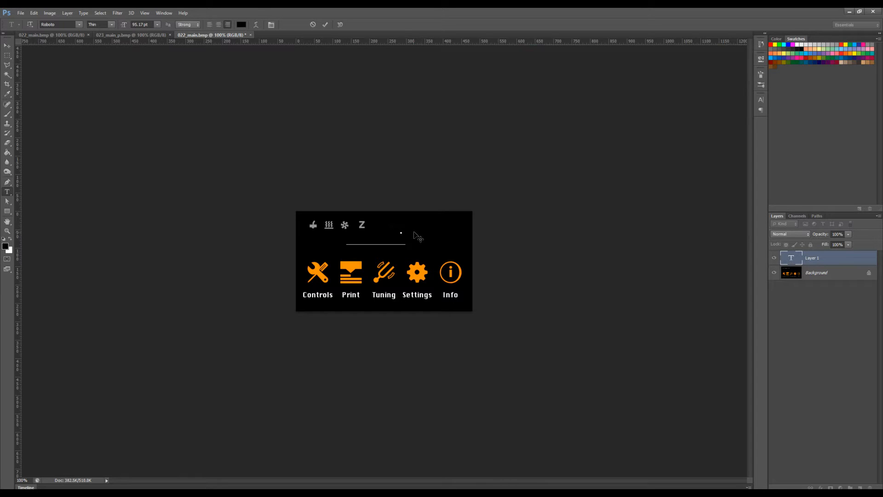
left_click_drag(406, 232, 384, 175)
left_click(241, 25)
left_click(408, 299)
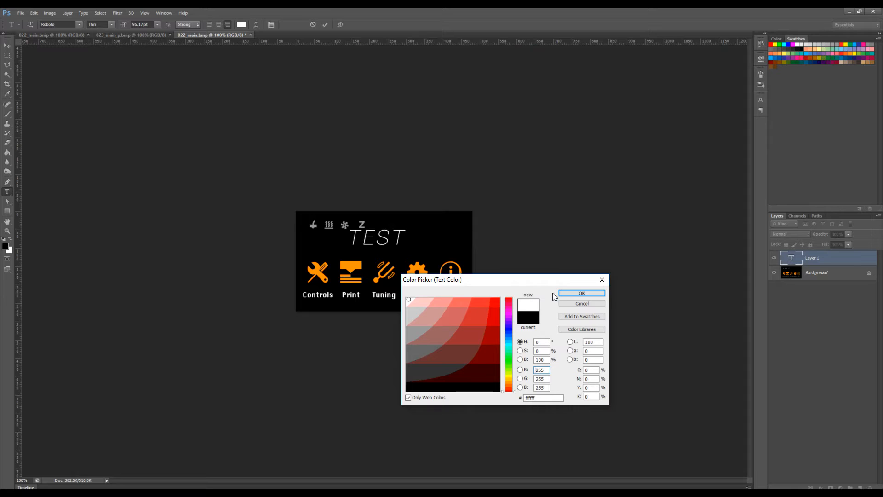
left_click(579, 293)
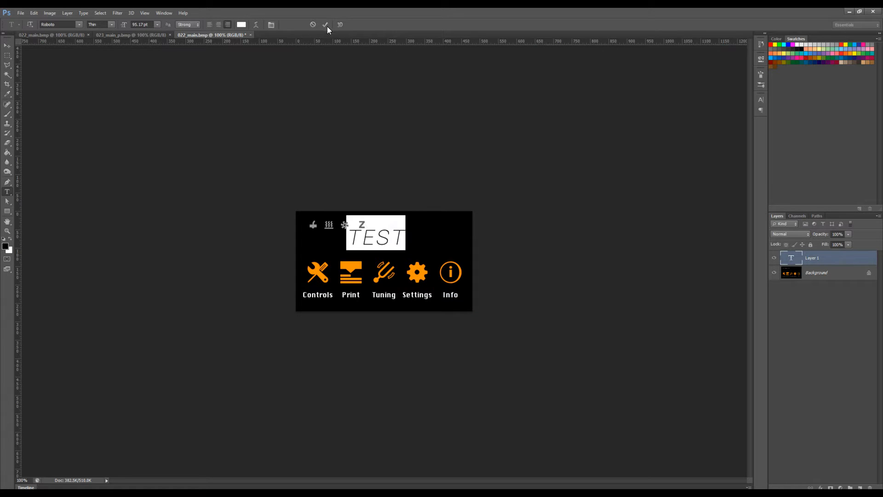
Step: Move the TEST text into the blacked-out logo area beside the Z icon and commit it
left_click_drag(384, 184, 430, 169)
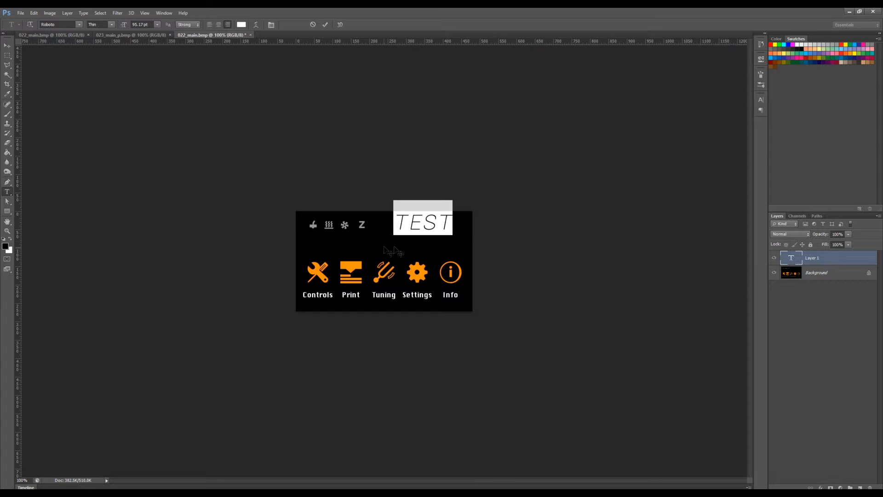
mouse_move(432, 150)
left_mouse_down()
mouse_move(426, 172)
mouse_move(430, 153)
left_mouse_up()
left_click(326, 24)
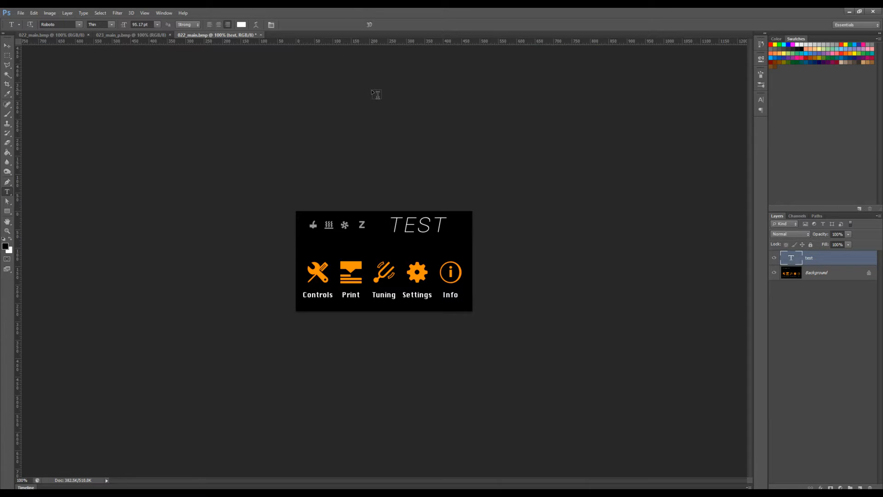
Step: Set up saving a copy of the edited image in the DWIN_SET folder in BMP format
left_click(20, 13)
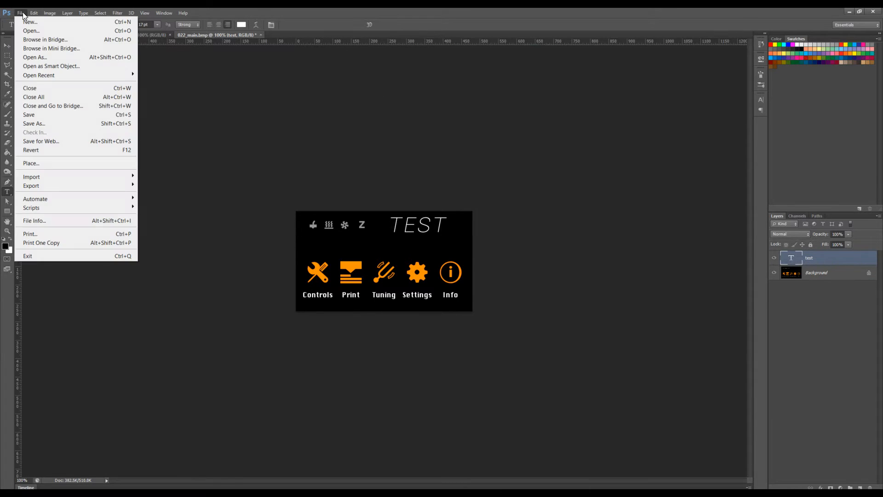
left_click(46, 122)
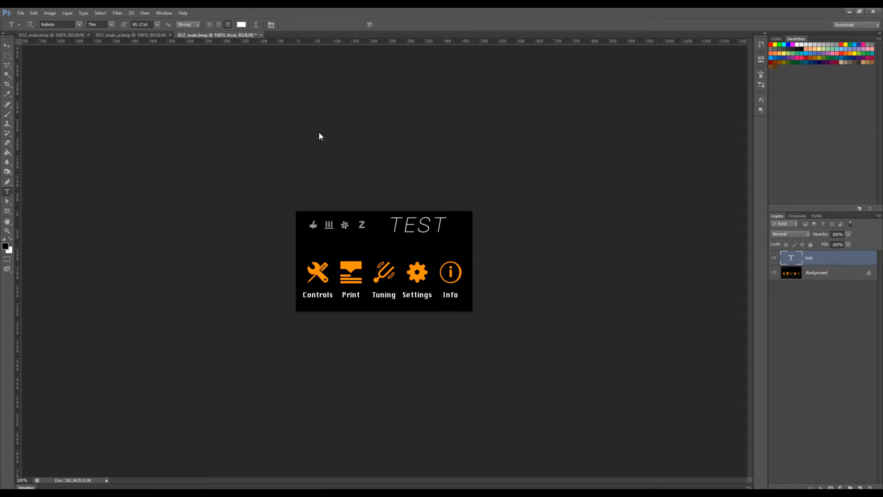
left_click(500, 276)
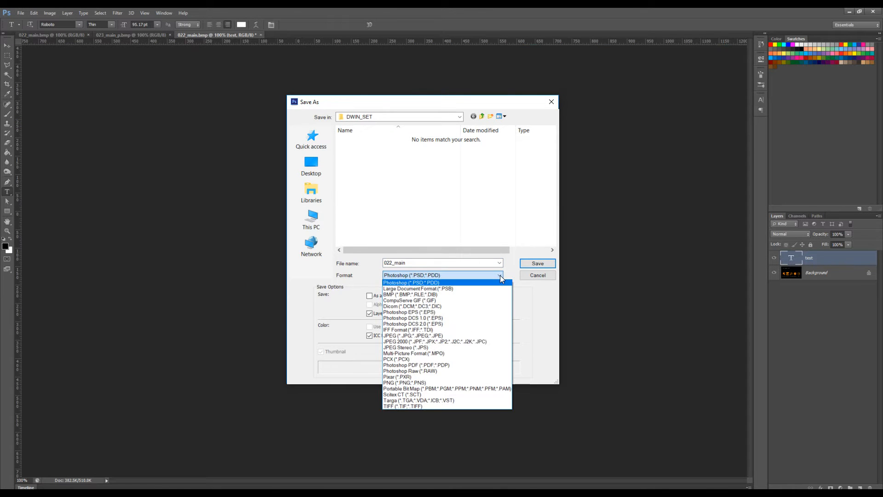
left_click(468, 293)
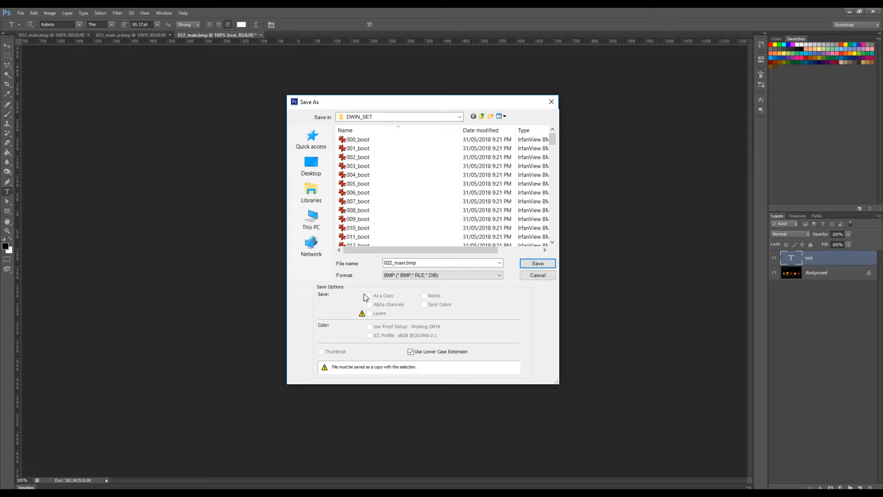
Step: Shorten the file name to 022_main and save it as a 24-bit Windows BMP
left_click(533, 266)
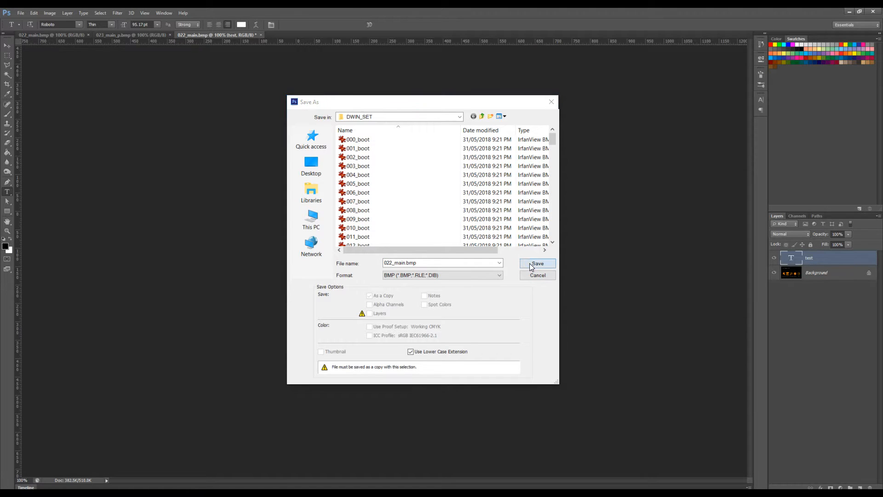
left_click(425, 262)
key("BackSpace")
key("BackSpace")
key("BackSpace")
key("BackSpace")
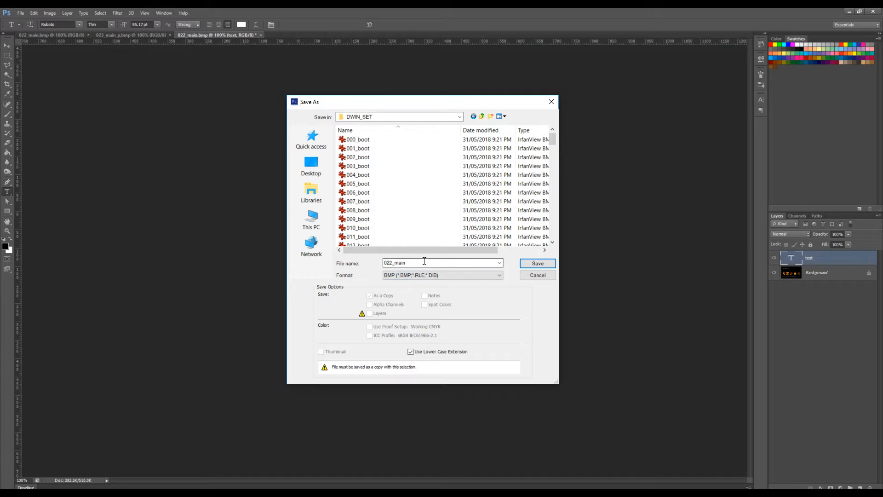
left_click(532, 264)
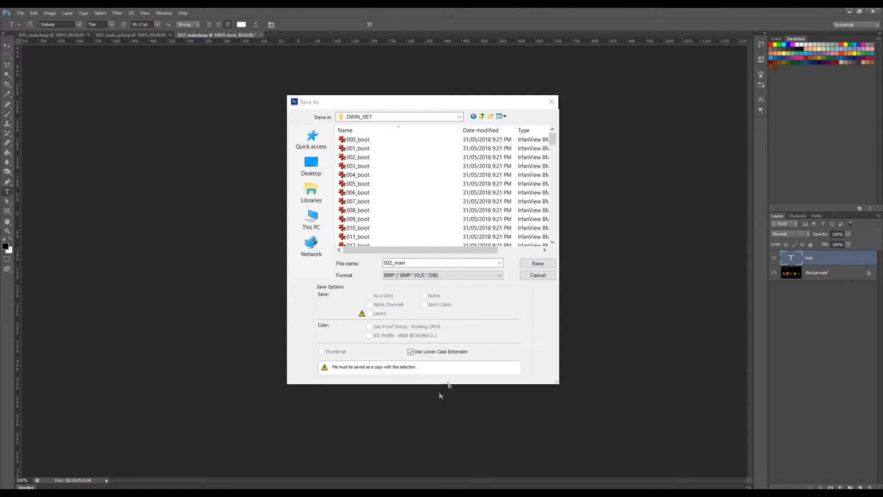
left_click(479, 193)
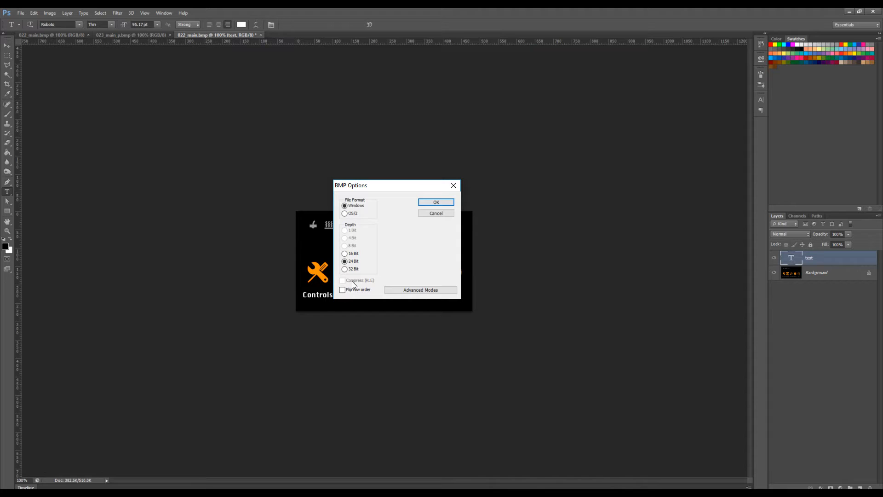
left_click(436, 202)
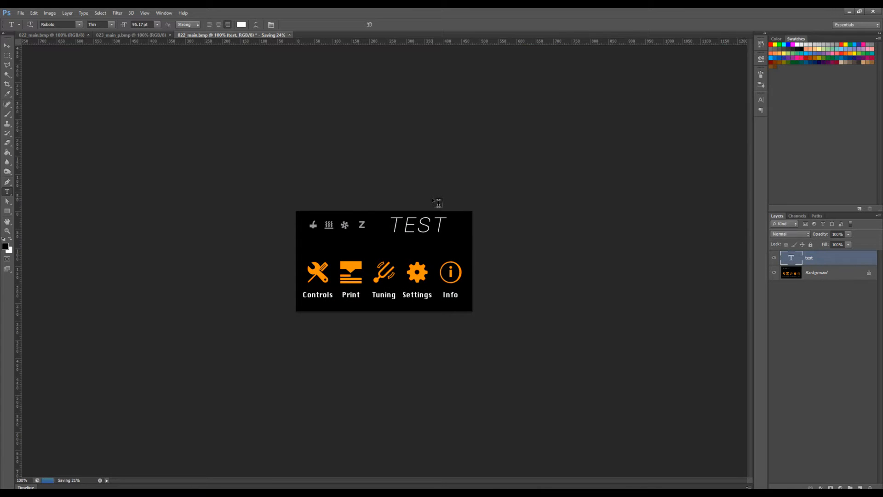
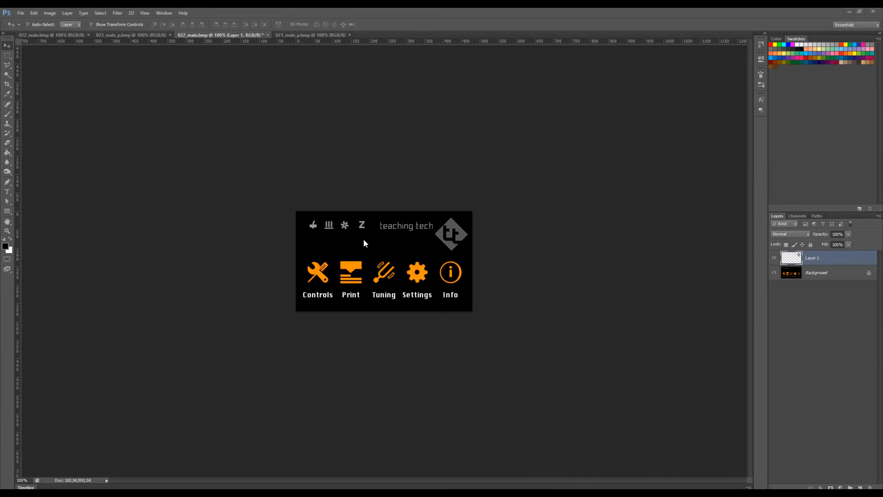
Step: In 023_main_p.bmp, select the ADVi3++ logo area, paint over it with the sampled orange background colour, and deselect
left_click(307, 35)
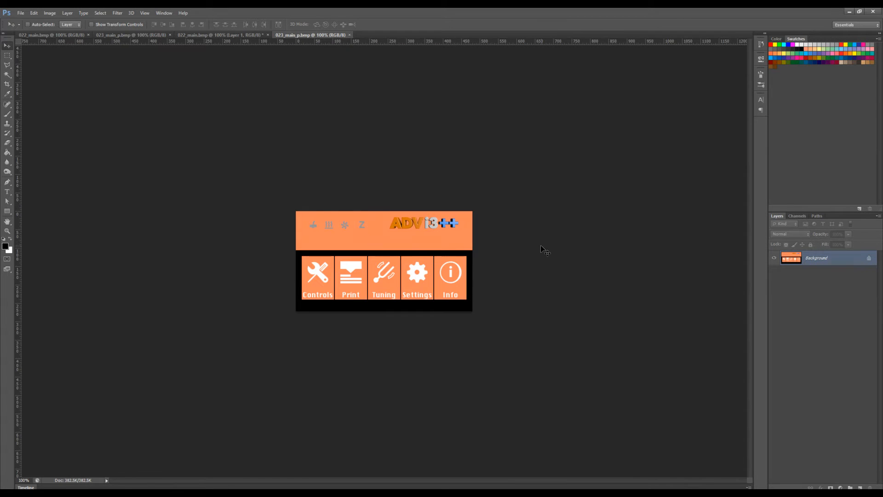
left_click(7, 55)
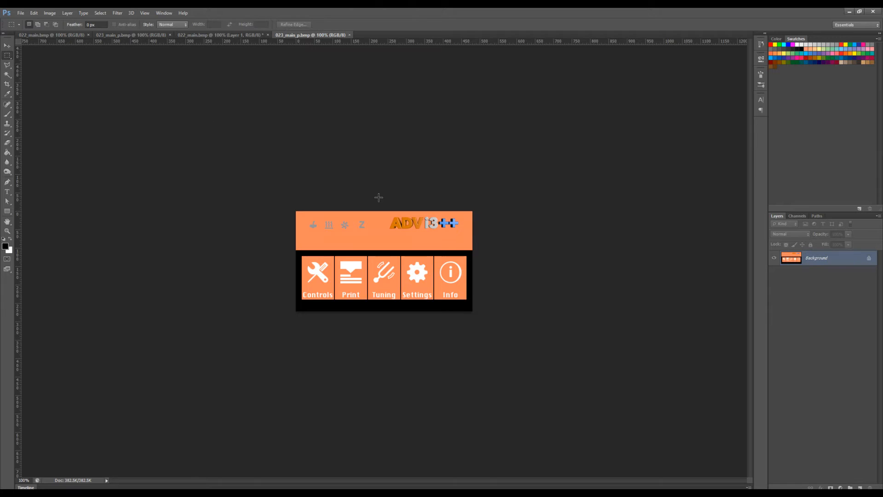
left_click_drag(385, 211, 463, 236)
left_click(7, 114)
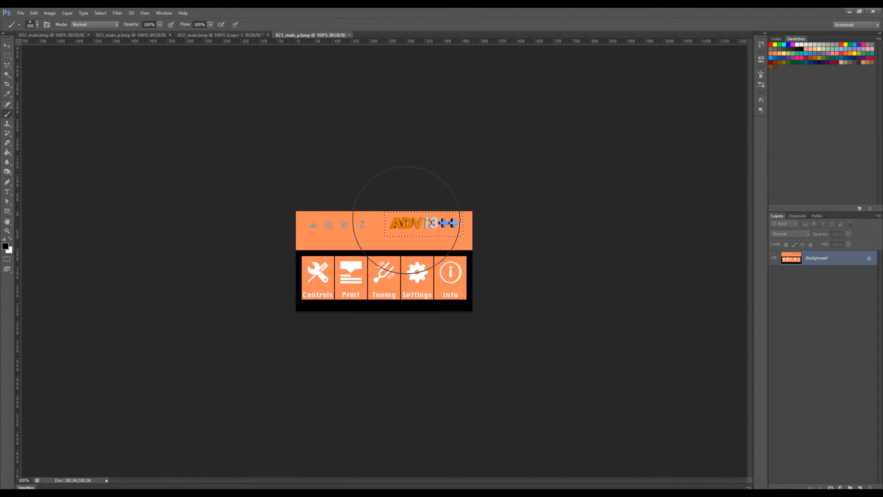
left_click(385, 231, "alt")
mouse_move(384, 231)
left_mouse_down()
mouse_move(379, 211)
mouse_move(442, 212)
left_mouse_up()
key("ctrl+d")
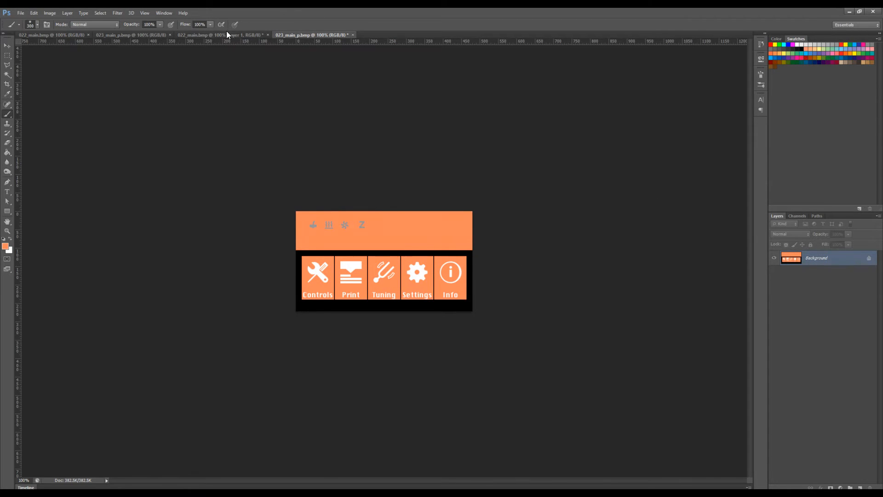
Step: Copy the teaching tech logo layer from 022_main.bmp and paste it into 023_main_p.bmp
left_click(226, 35)
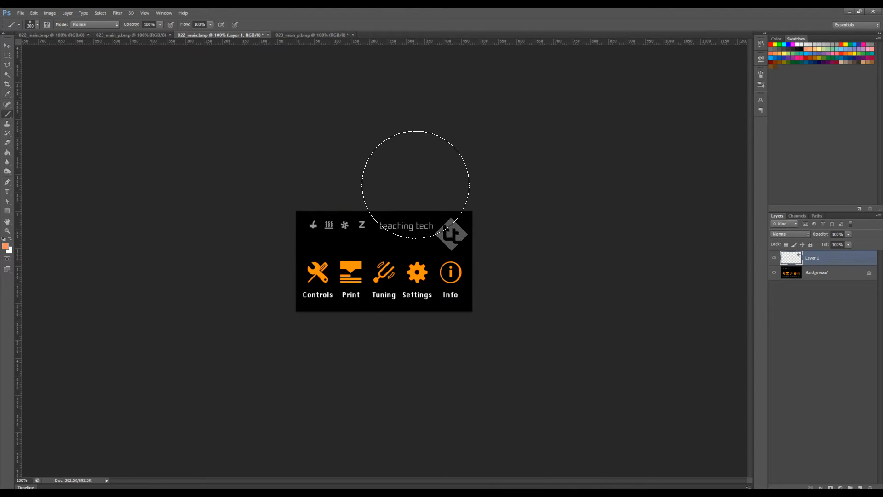
key("ctrl+a")
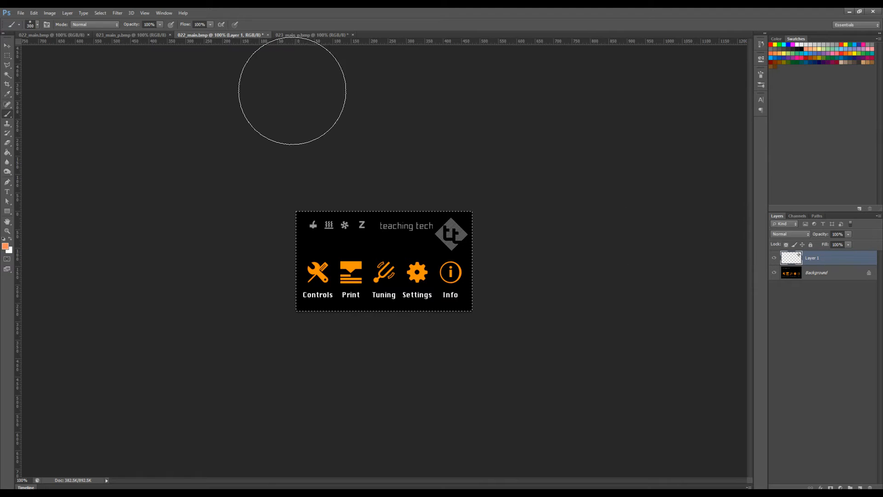
left_click(315, 35)
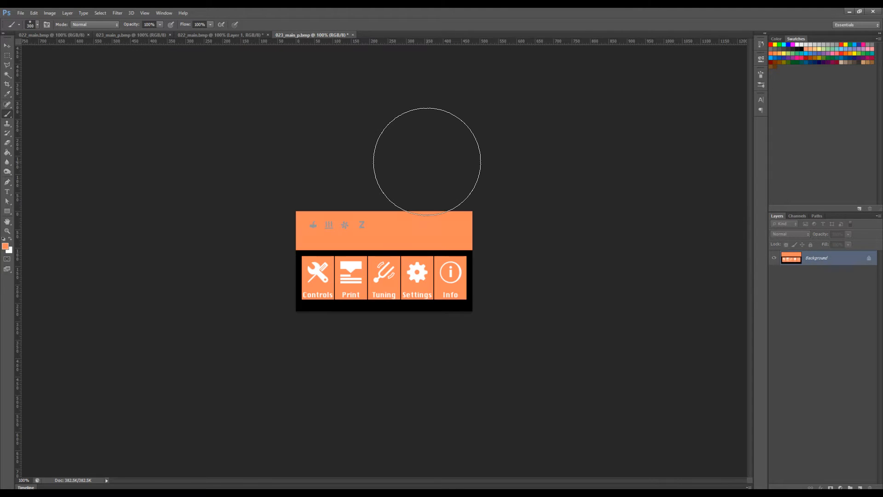
key("ctrl+v")
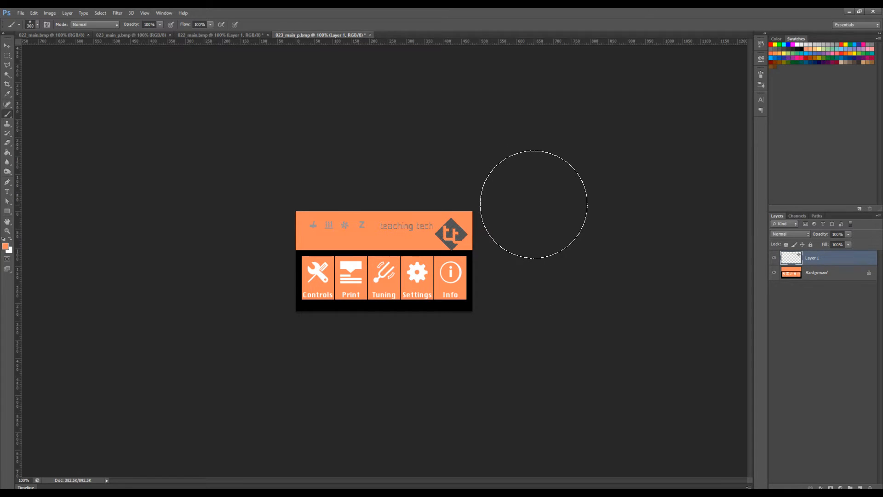
Step: Set up saving a copy of 023_main_p in the DWIN_SET folder in BMP format
left_click(19, 12)
left_click(41, 123)
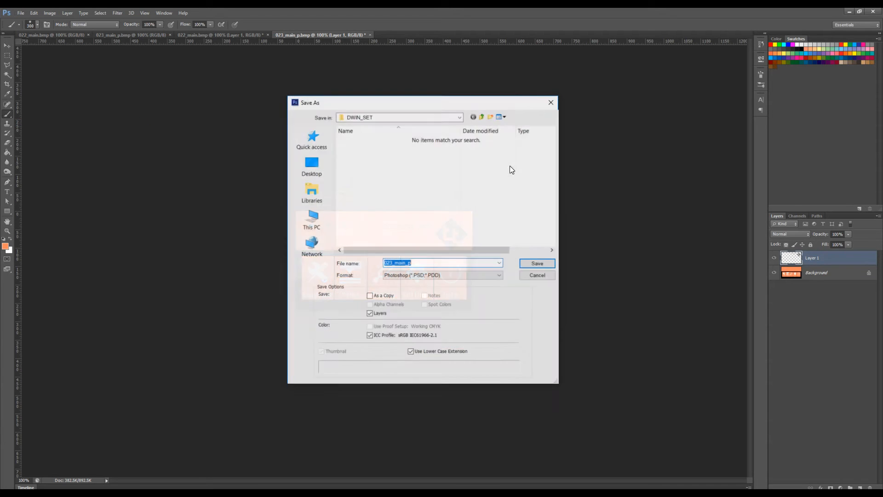
left_click(499, 276)
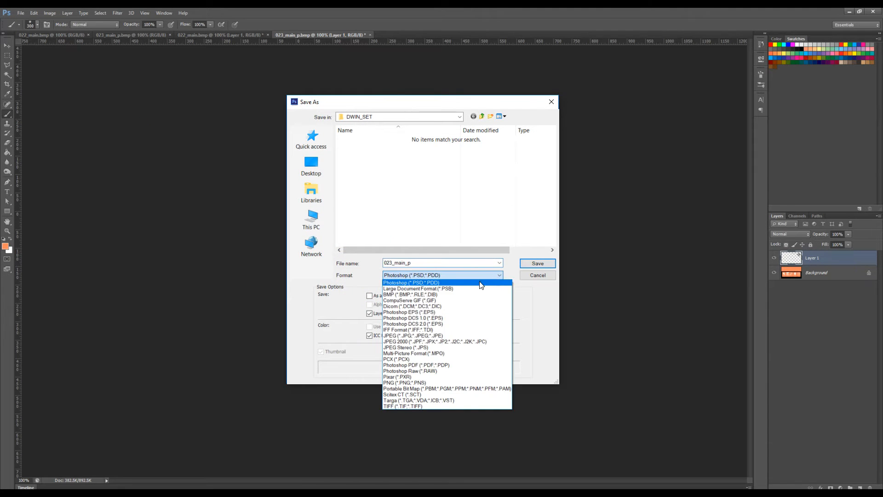
left_click(414, 295)
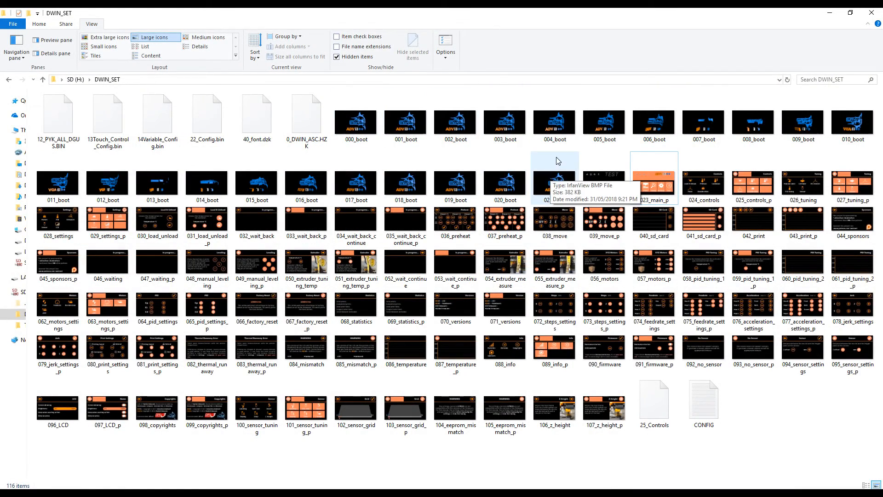
Step: Open 000_boot from the SD card's DWIN_SET folder in Photoshop and paint over its Marlin and ADVi3++ logos in black
left_click(370, 130)
left_click(565, 188)
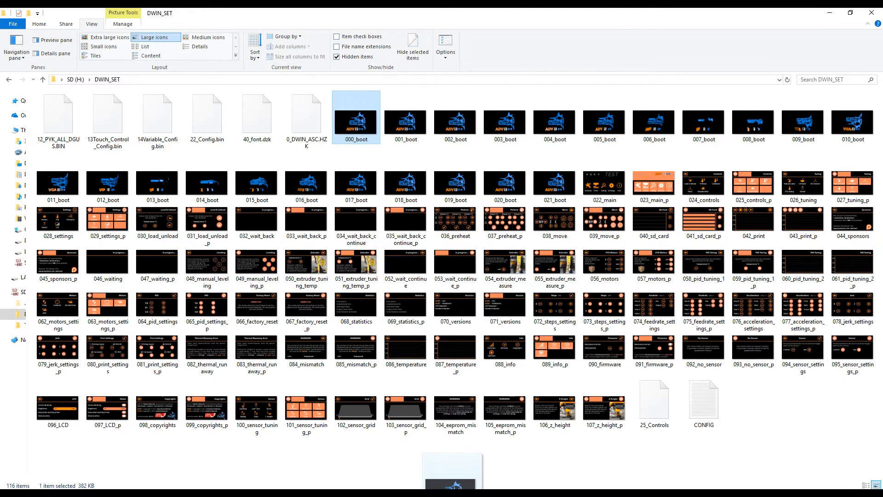
left_click(440, 477)
left_click_drag(440, 477, 416, 35)
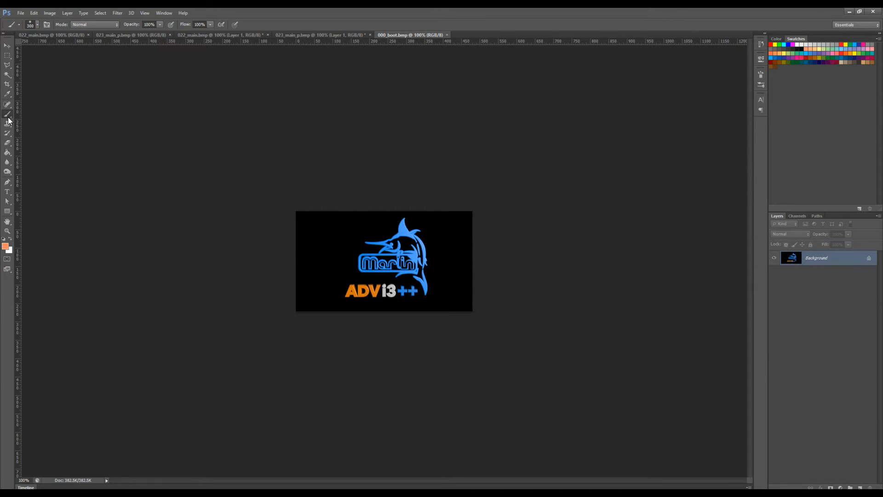
left_click(325, 238, "alt")
mouse_move(399, 237)
left_mouse_down()
mouse_move(378, 253)
mouse_move(484, 237)
left_mouse_up()
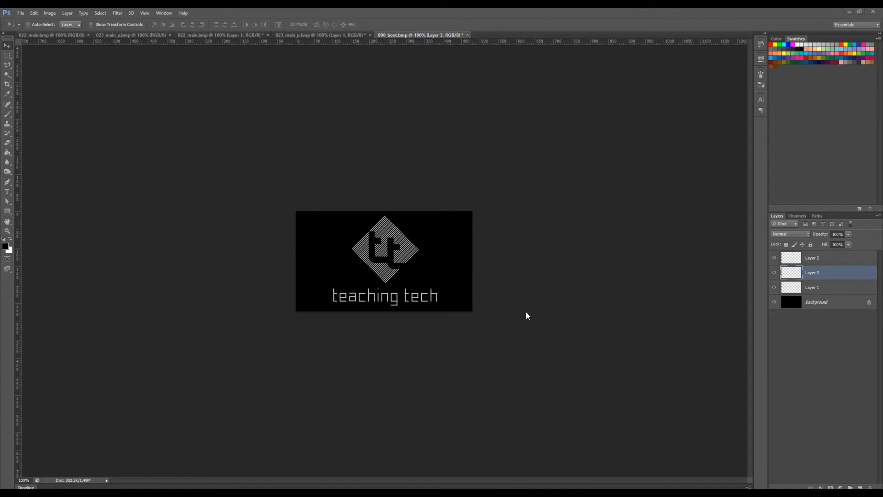
Step: Toggle Layer 1 off and on to check its content, and rename the layer to text
left_click(775, 288)
left_click(775, 287)
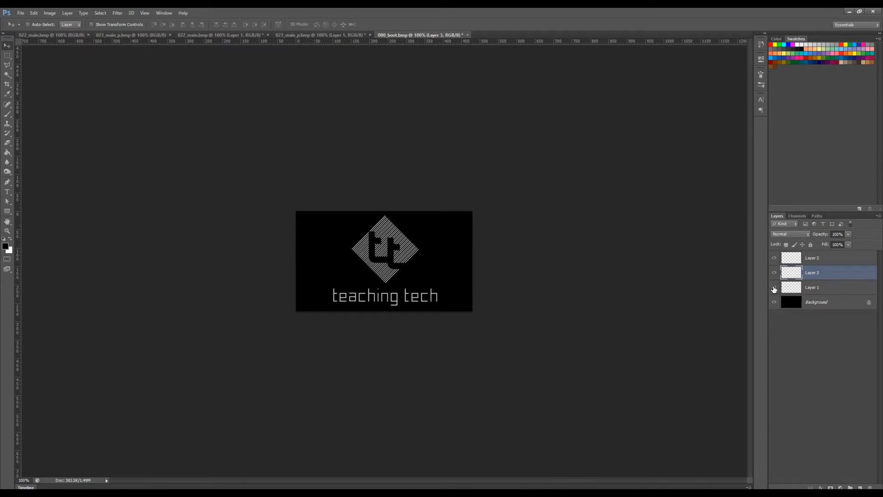
left_click(815, 287)
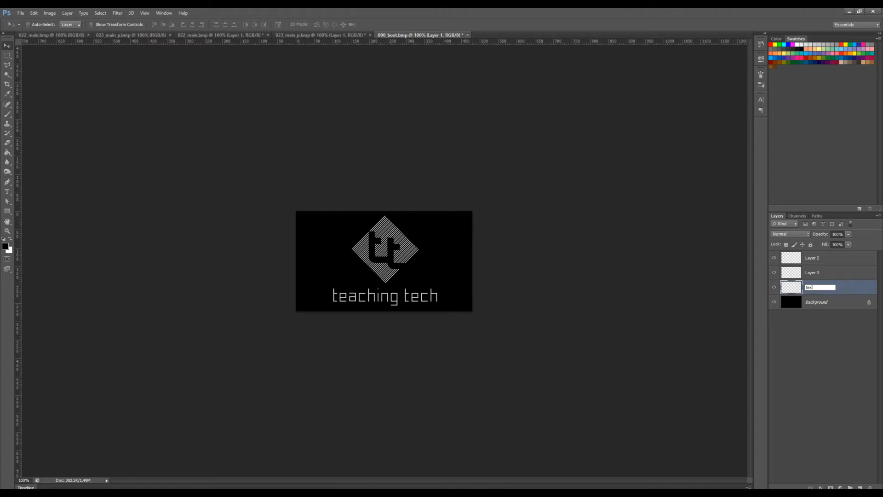
type("text")
key("Return")
Step: Toggle Layer 3 off and on to check its content, and rename the layer to outer
left_click(775, 273)
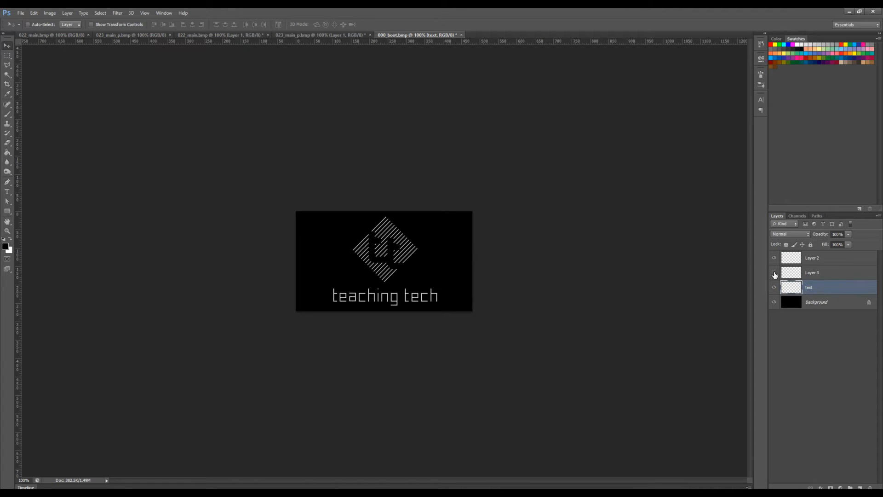
left_click(775, 274)
double_click(810, 273)
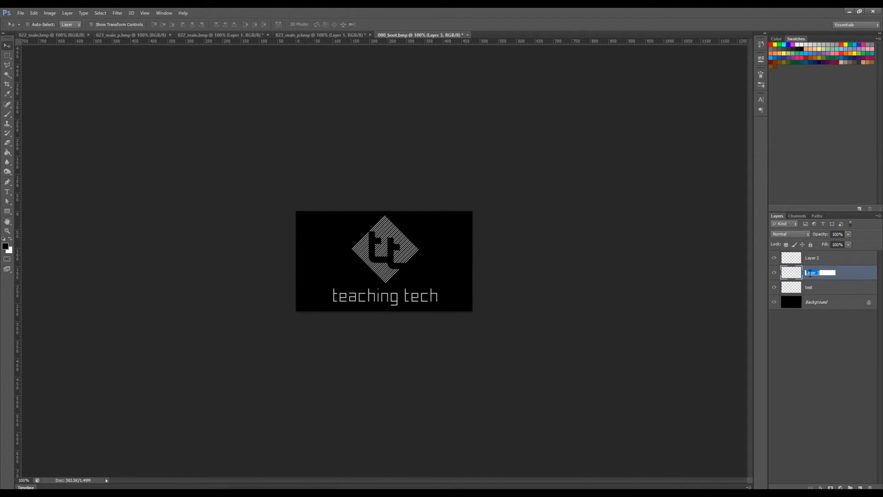
type("outer")
key("Return")
Step: Rename Layer 2 to inner and toggle its visibility off and on to check its content
double_click(813, 258)
type("inner")
key("Return")
left_click(774, 259)
left_click(774, 259)
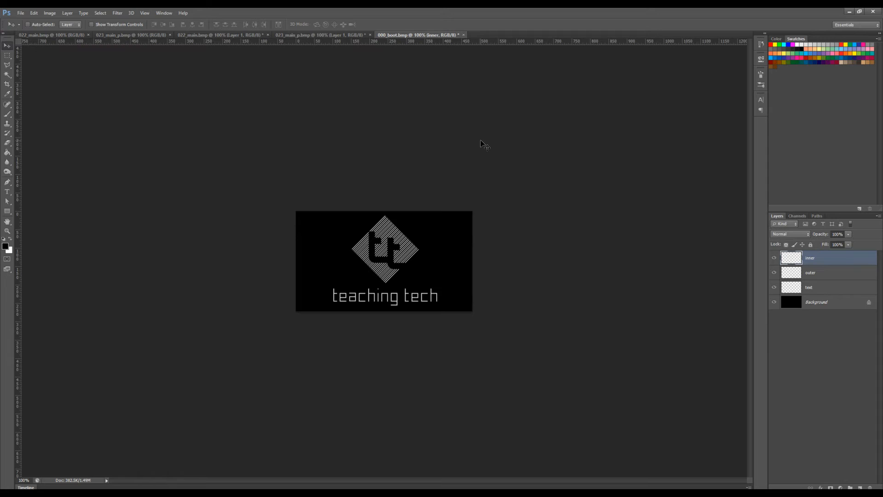
Step: Show the Timeline and create a frame animation for the boot image
left_click(163, 12)
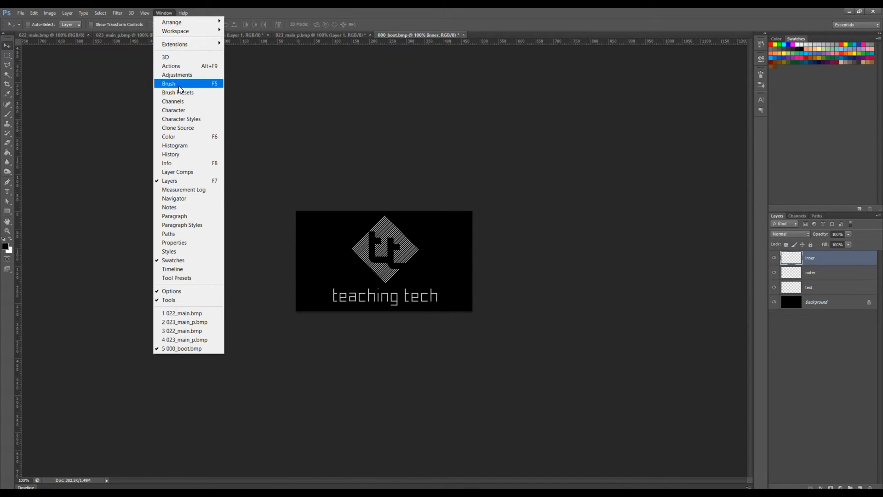
left_click(214, 269)
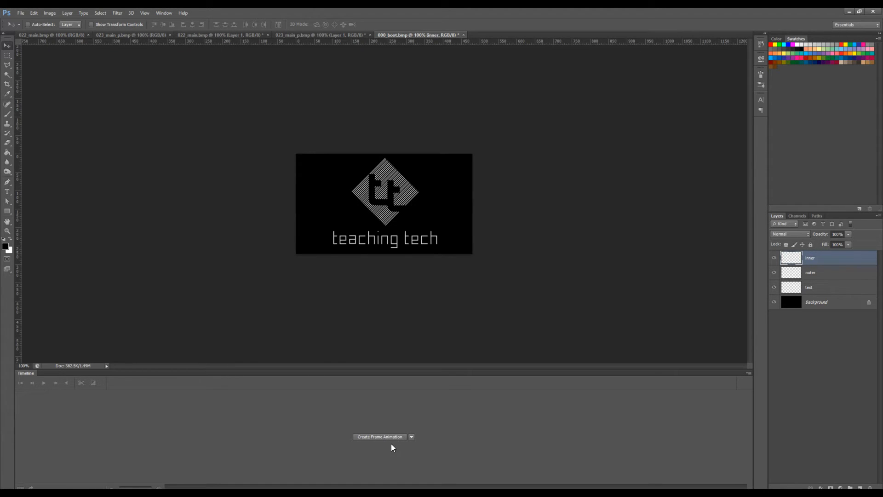
left_click(412, 437)
left_click(401, 454)
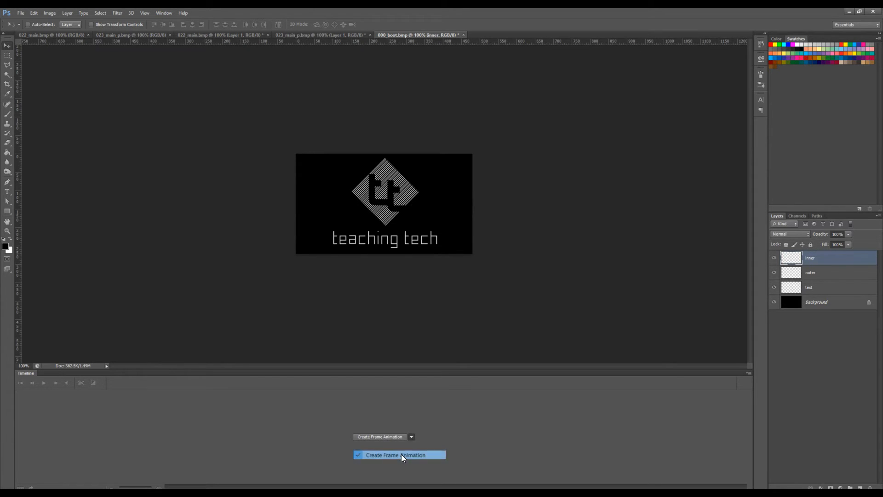
left_click(396, 438)
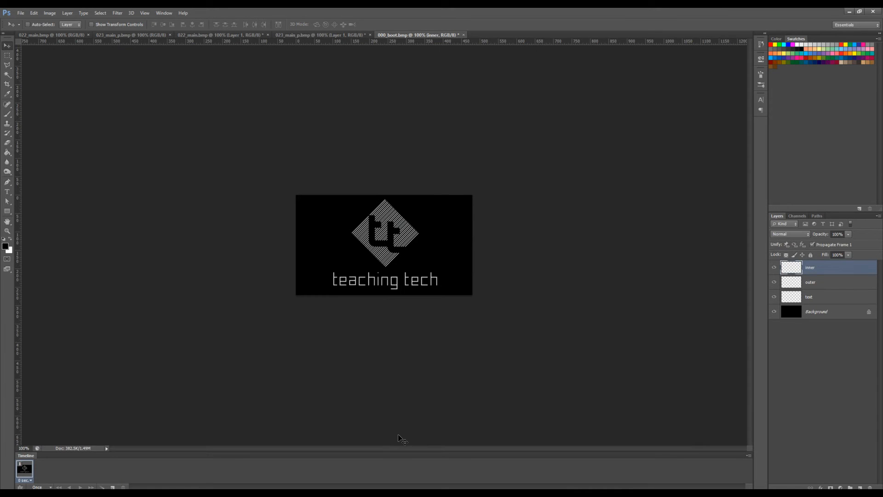
Step: Add four animation frames and shift the text layer progressively toward the canvas's left edge across them
left_click(817, 297)
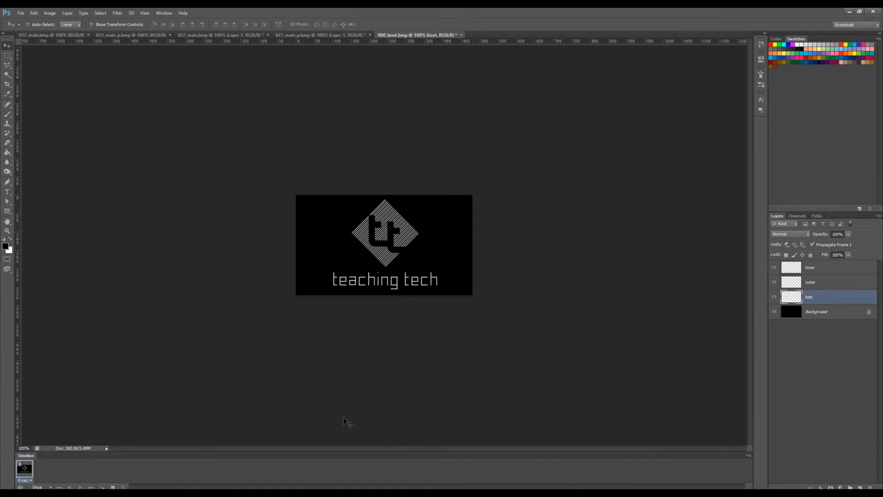
left_click(114, 487)
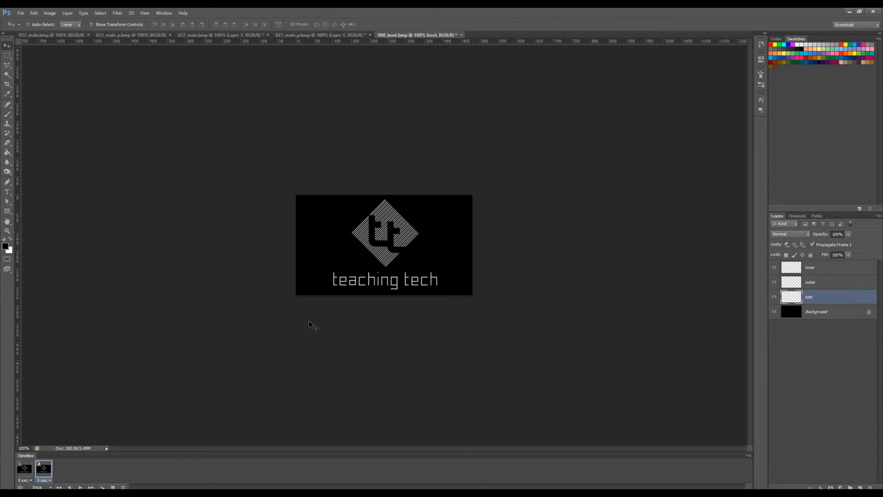
left_click_drag(356, 283, 328, 283)
left_click(113, 487)
left_click_drag(341, 286, 320, 280)
left_click(113, 486)
left_click(112, 487)
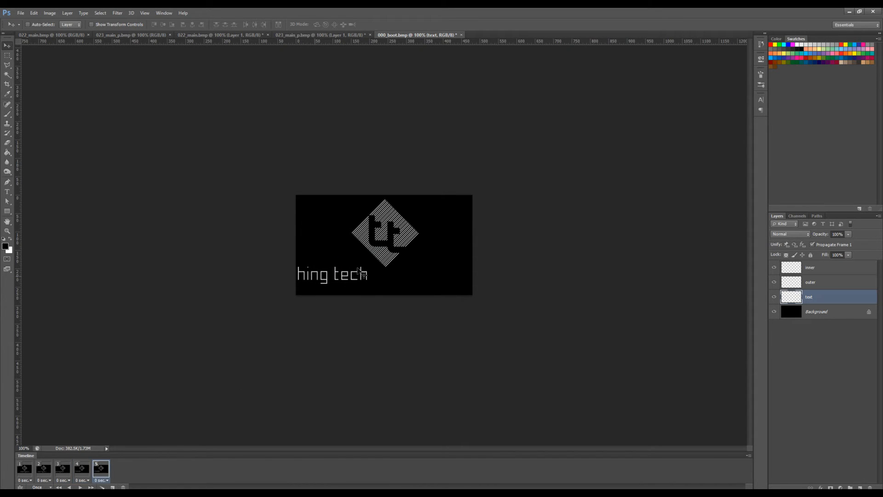
left_click_drag(363, 275, 339, 269)
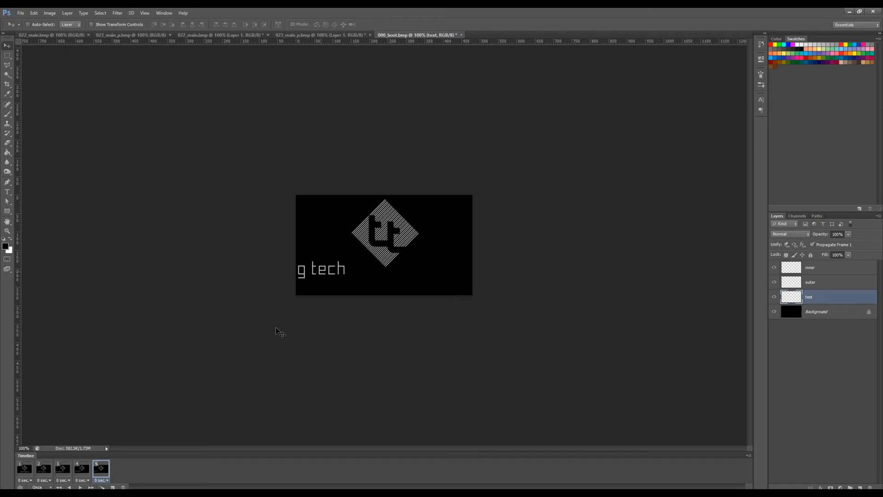
Step: Step through the frames and play the animation from frame 1 to check the text movement
left_click(27, 473)
key("space")
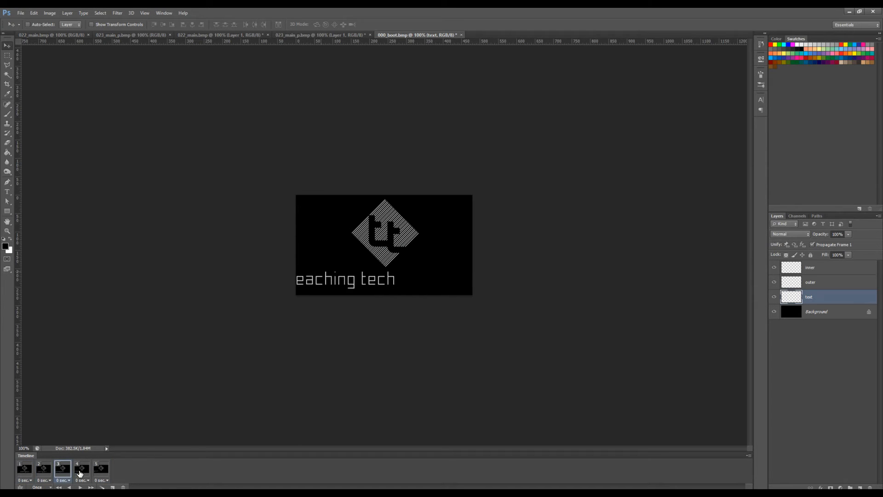
left_click(26, 474)
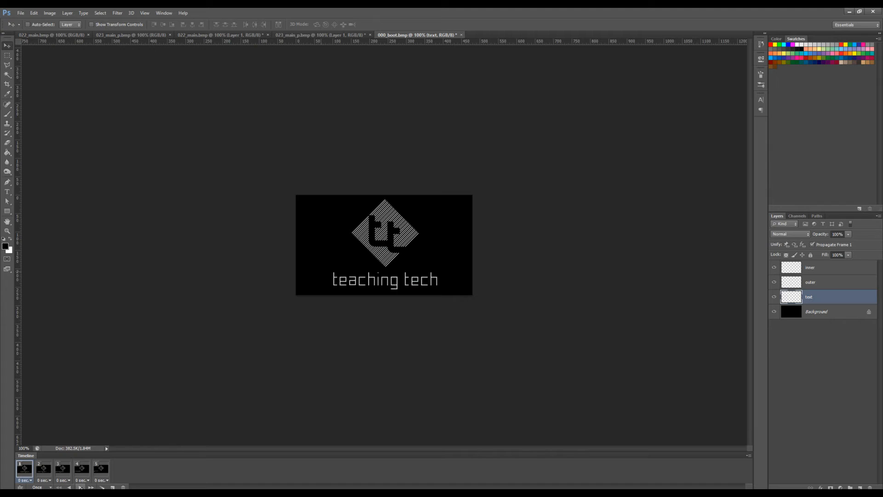
left_click(80, 487)
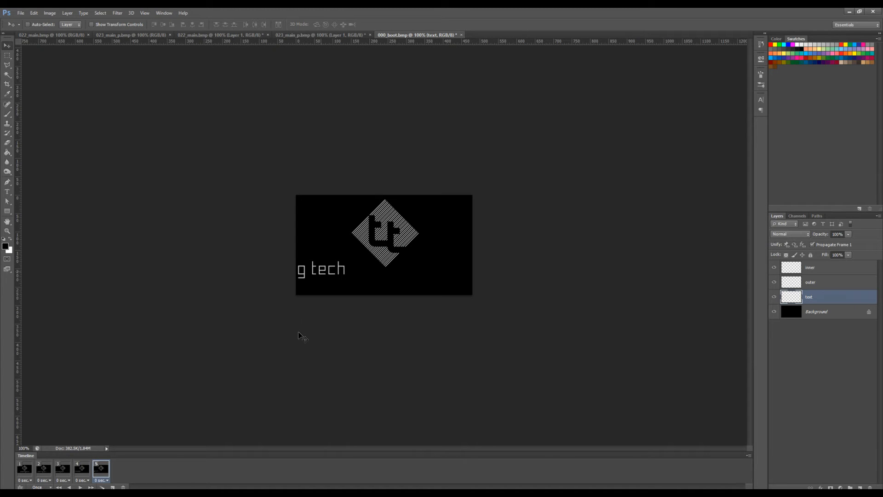
Step: Delete frames 2 to 5 of the animation
left_click(45, 469, "shift")
left_click(124, 487)
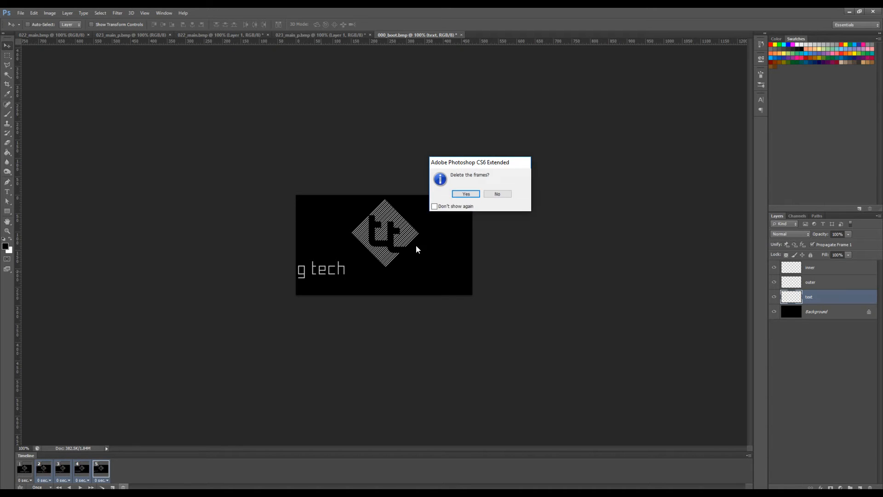
left_click(466, 194)
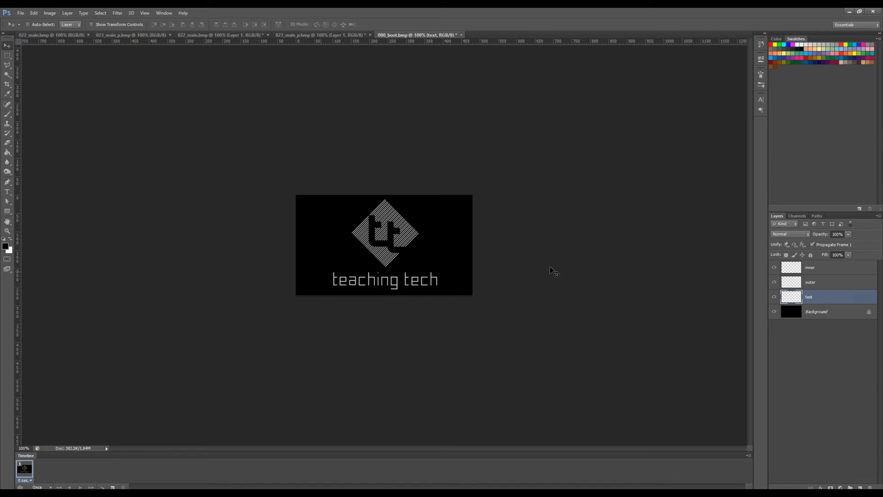
key("ctrl+shift+s")
Step: Add a second frame and move the inner layer off the canvas past its lower-left corner
left_click(113, 486)
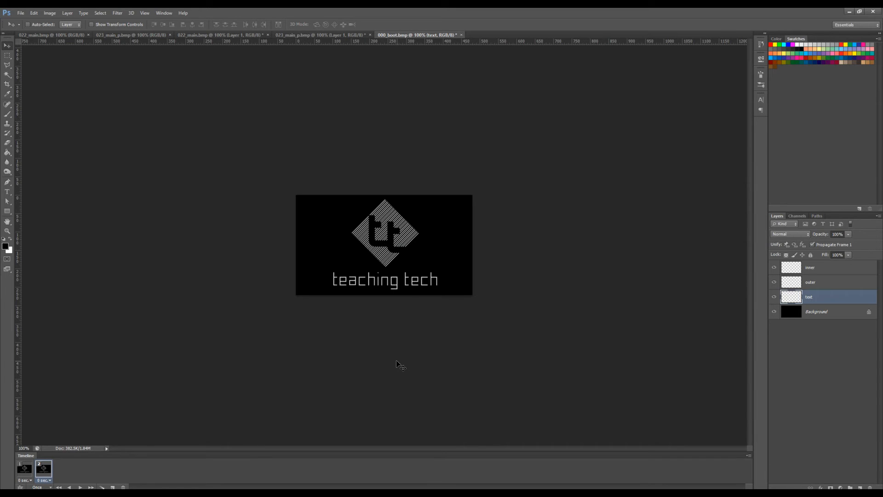
left_click(823, 273)
key("shift+Left")
key("shift+Left")
key("shift+Left")
key("shift+Left")
key("shift+Left")
key("shift+Left")
key("shift+Left")
key("shift+Left")
key("shift+Left")
key("shift+Left")
key("shift+Left")
key("shift+Left")
key("shift+Left")
key("shift+Left")
key("shift+Left")
key("shift+Left")
key("shift+Left")
key("shift+Down")
key("shift+Down")
key("shift+Down")
key("shift+Down")
key("shift+Down")
key("shift+Down")
key("shift+Down")
key("shift+Down")
key("shift+Down")
key("shift+Down")
key("shift+Down")
key("shift+Down")
key("shift+Down")
key("shift+Down")
key("shift+Down")
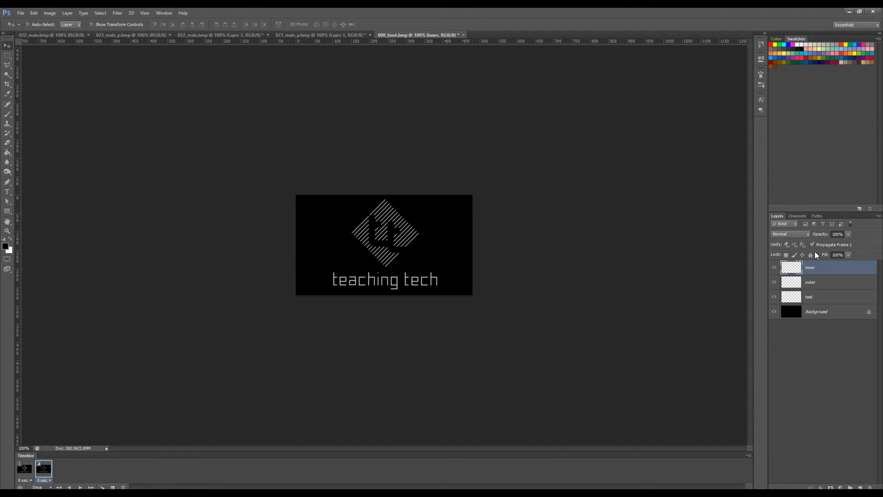
Step: Move the outer layer off the canvas past its upper-right corner in frame 2
left_click(811, 282)
key("shift+Right")
key("shift+Right")
key("shift+Right")
key("shift+Right")
key("shift+Right")
key("shift+Right")
key("shift+Right")
key("shift+Right")
key("shift+Right")
key("shift+Right")
key("shift+Right")
key("shift+Right")
key("shift+Right")
key("shift+Right")
key("shift+Right")
key("shift+Right")
key("shift+Right")
key("shift+Right")
key("shift+Right")
key("shift+Right")
key("shift+Up")
key("shift+Up")
key("shift+Up")
key("shift+Up")
key("shift+Up")
key("shift+Up")
key("shift+Up")
key("shift+Up")
key("shift+Up")
key("shift+Up")
key("shift+Up")
key("shift+Up")
key("shift+Up")
Step: Move the text layer down off the canvas in frame 2
left_click(826, 297)
key("shift+Down")
key("shift+Down")
key("shift+Down")
key("shift+Down")
key("shift+Down")
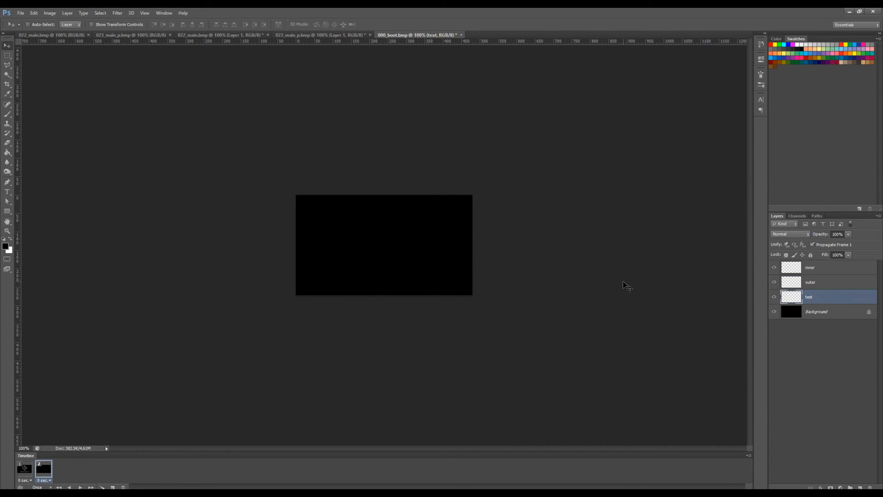
Step: Place the blank frame before the logo frame and tween the two with 20 added frames for all layers
left_click_drag(46, 470, 22, 470)
left_click(46, 474, "shift")
left_click(102, 487)
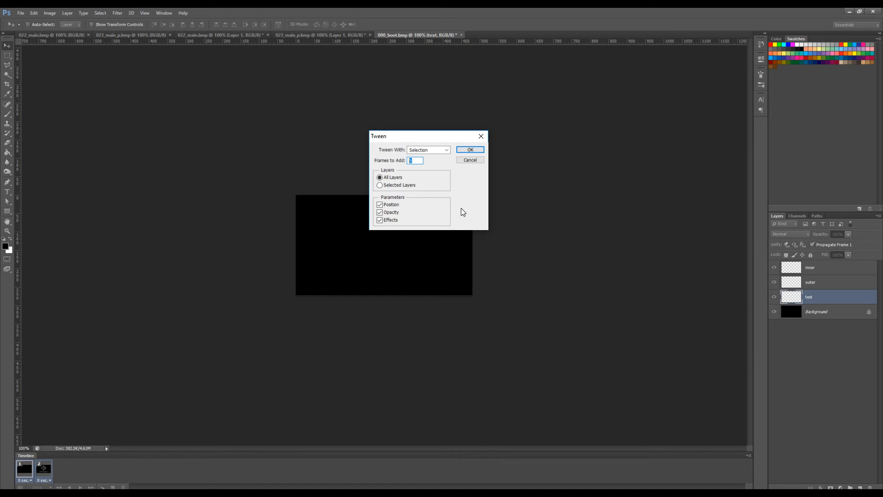
left_click(470, 150)
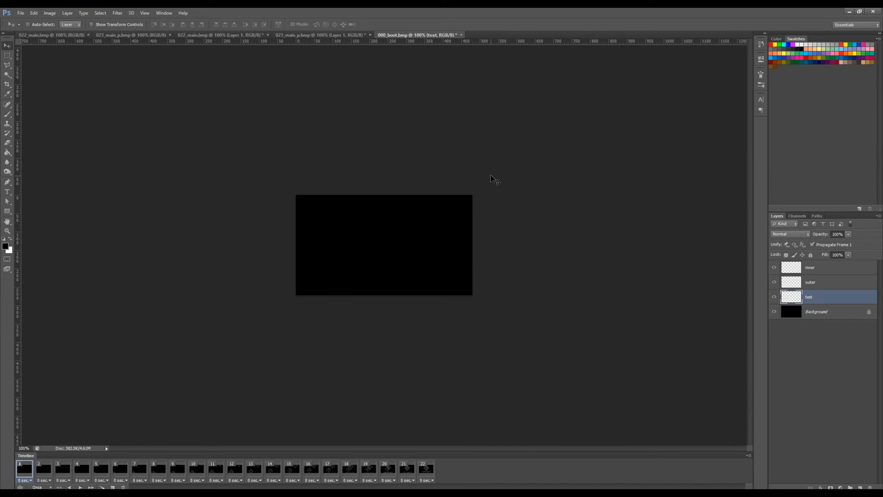
Step: Play the tweened animation and inspect its first three frames for logo content
left_click(80, 487)
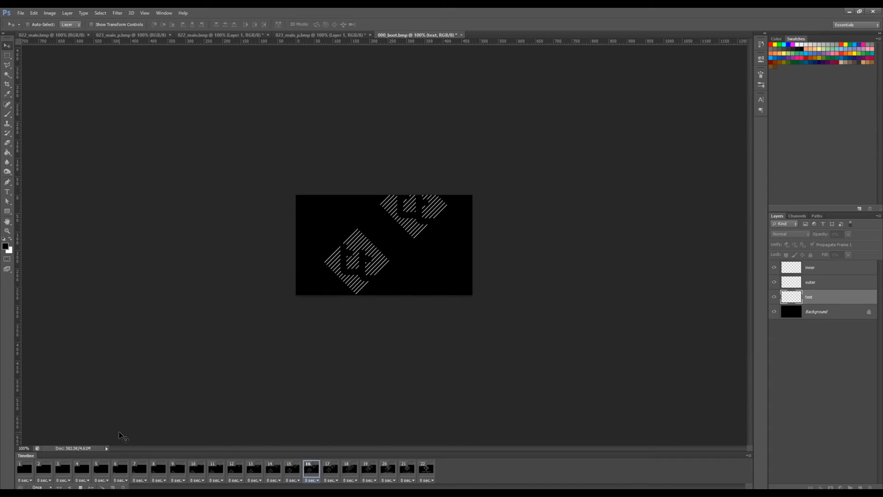
left_click(29, 471)
left_click(47, 476)
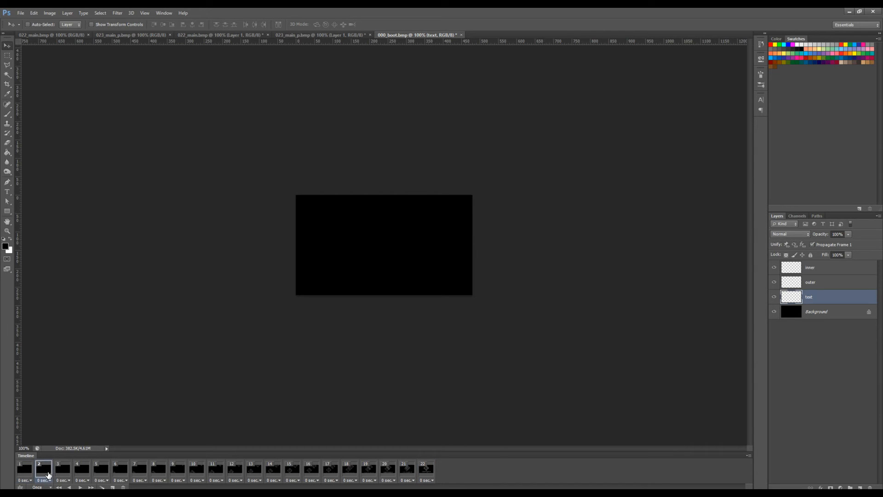
left_click(67, 475)
left_click(45, 474)
Step: Delete the first two blank frames of the animation
left_click(29, 474)
left_click(123, 486)
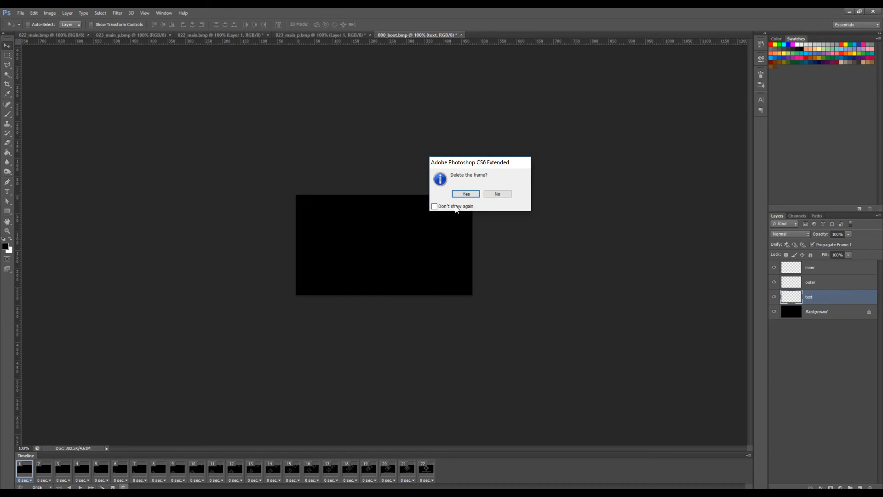
left_click(465, 194)
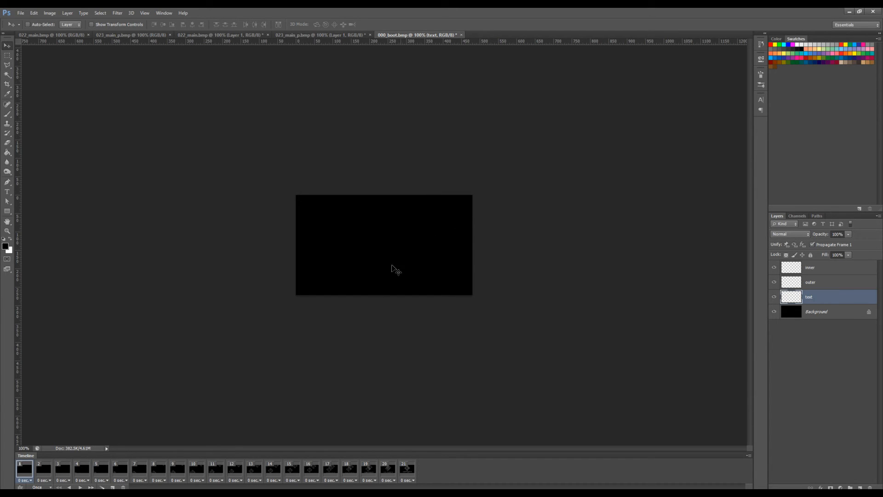
Step: Duplicate the final logo frame twice and check frames 20 to 22
left_click(387, 469)
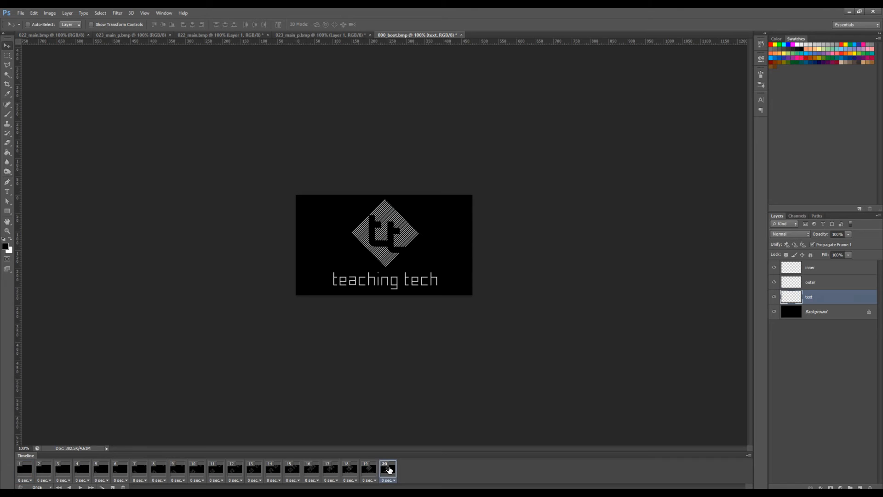
left_click(112, 487)
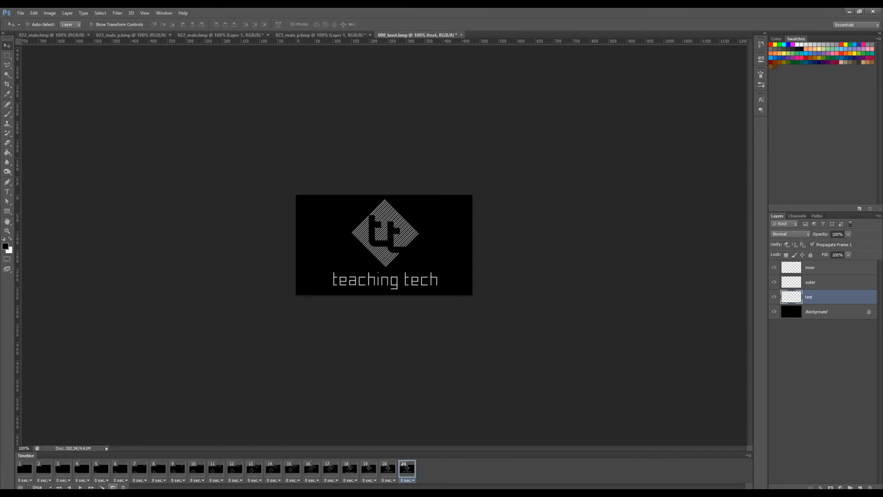
left_click(112, 488)
left_click(388, 469)
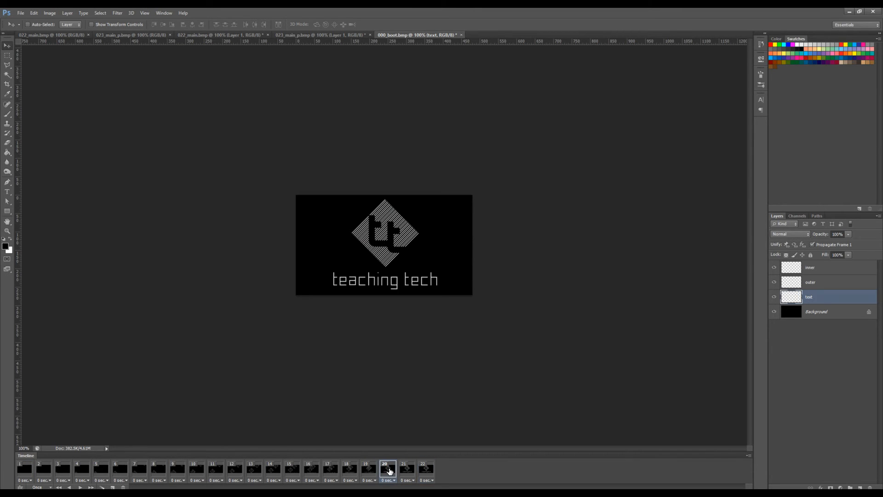
left_click(406, 469)
left_click(426, 471)
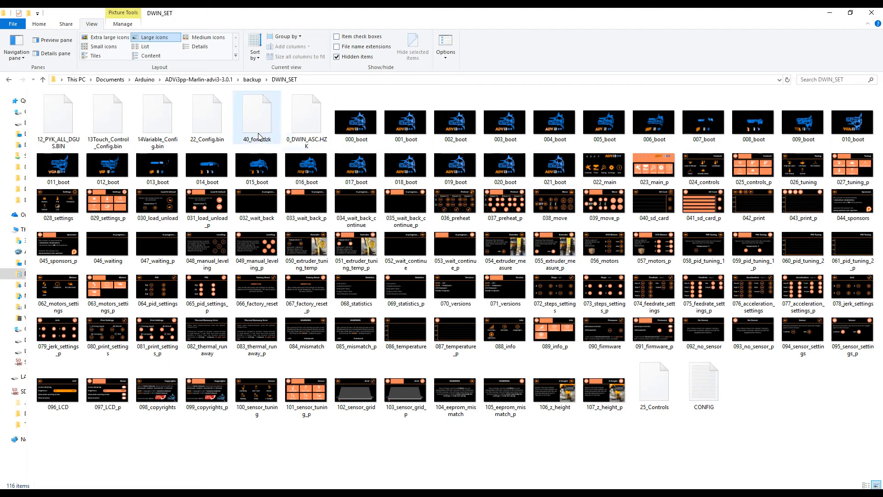
Step: Go to the backup folder in File Explorer, and open Render Video for the boot animation in Photoshop
left_click(253, 79)
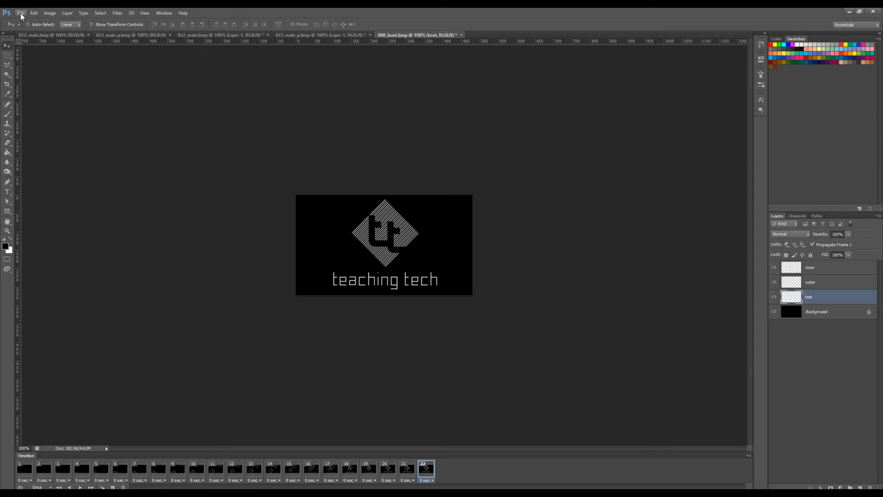
left_click(20, 13)
mouse_move(71, 184)
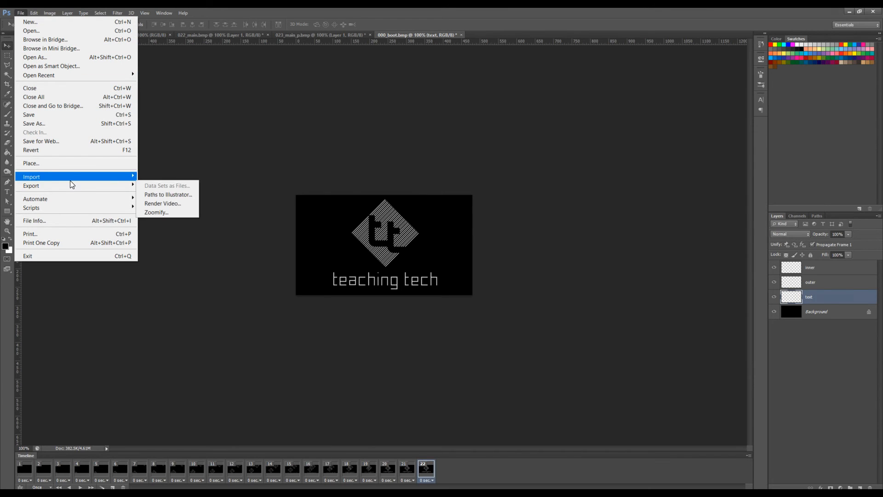
left_click(169, 203)
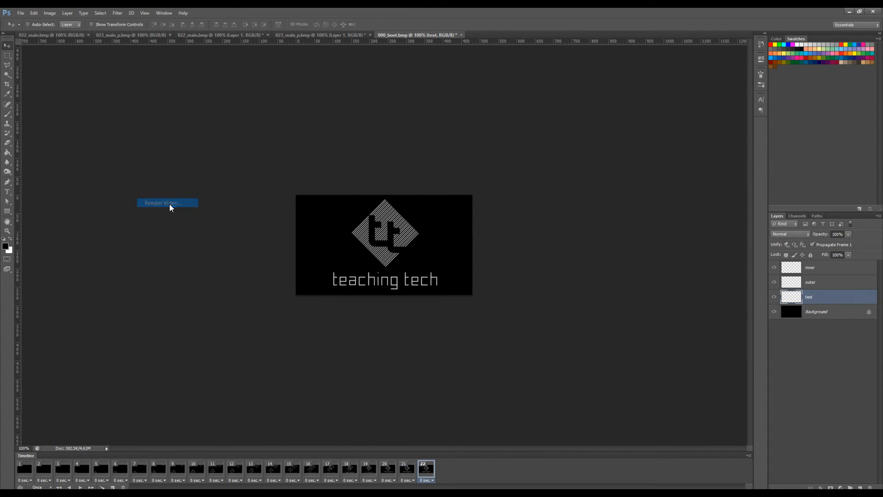
Step: Set the render to a BMP Photoshop Image Sequence in the backup\new animation folder without creating a subfolder, and review the BMP options
left_click(360, 177)
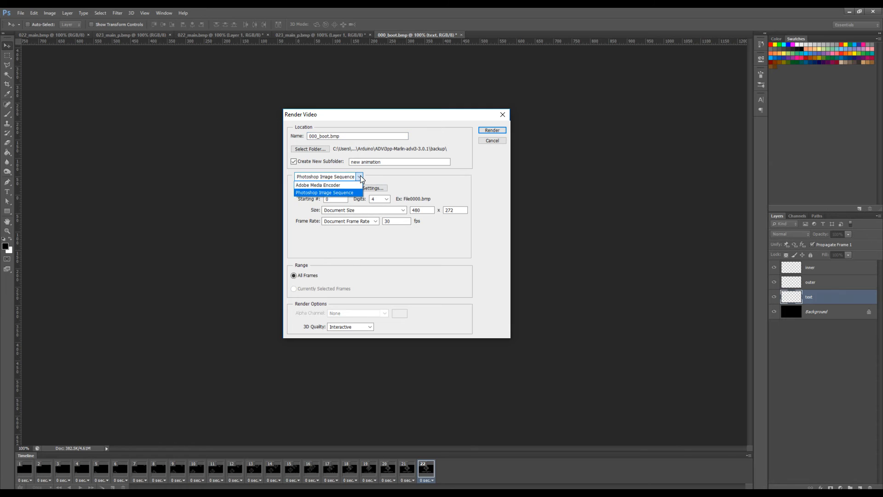
left_click(347, 186)
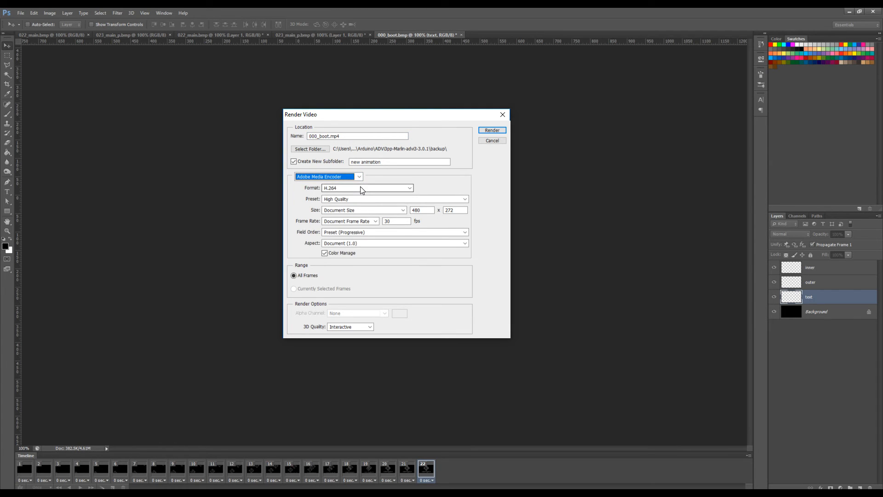
left_click(360, 178)
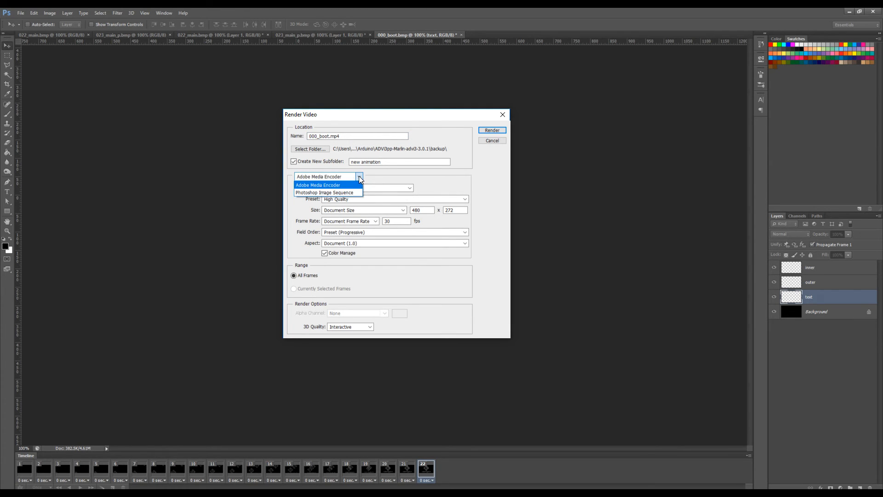
left_click(339, 192)
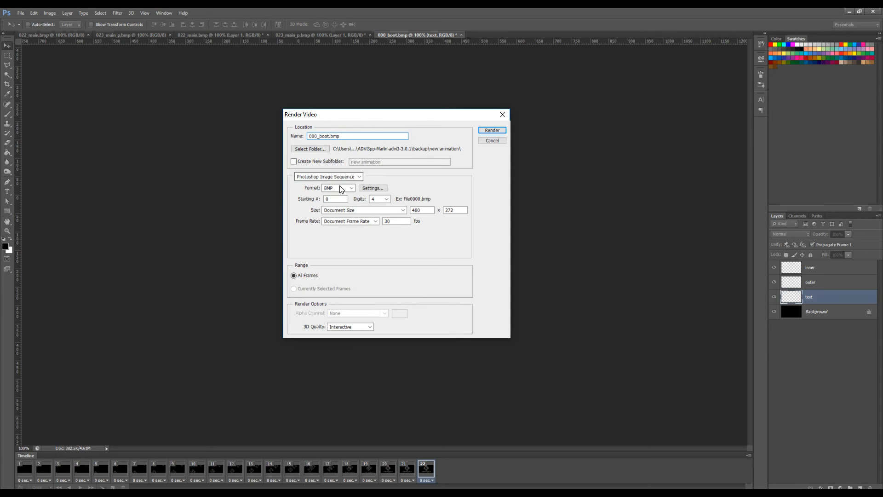
left_click(373, 188)
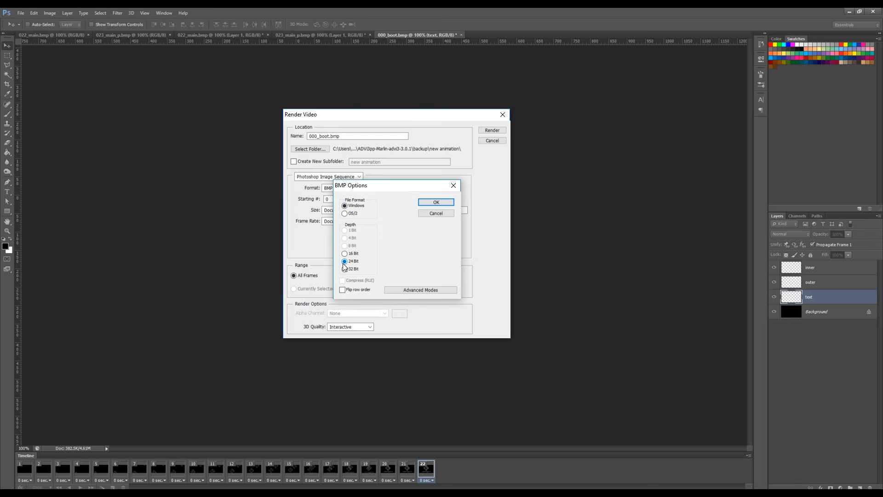
left_click(438, 213)
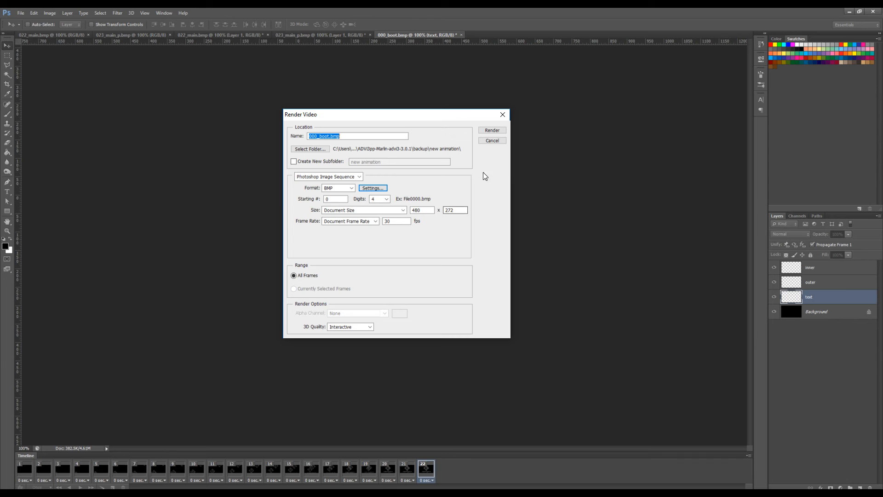
Step: Render the boot animation as a BMP sequence and check the exported frames in File Explorer's new animation folder
left_click(495, 129)
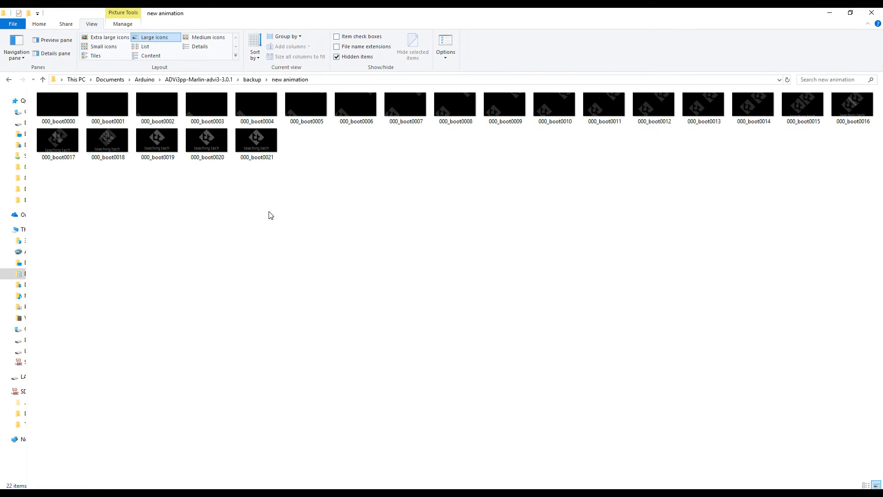
left_click(52, 120)
left_click(68, 121)
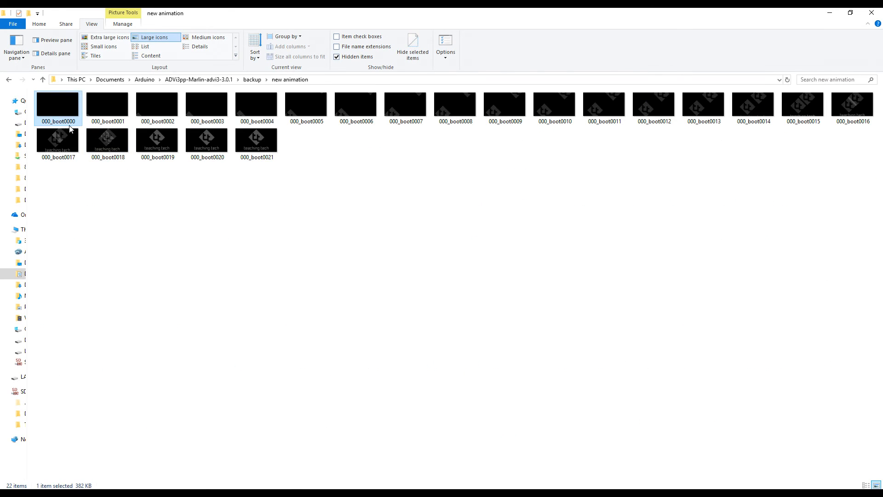
left_click(175, 211)
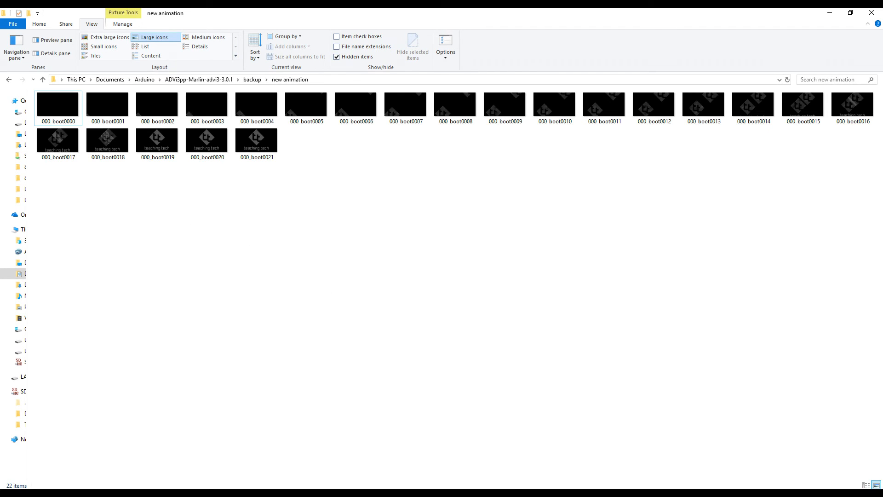
Step: Switch to IrfanView, open its batch rename tool and add all frames from the new animation folder as input files
left_click(513, 487)
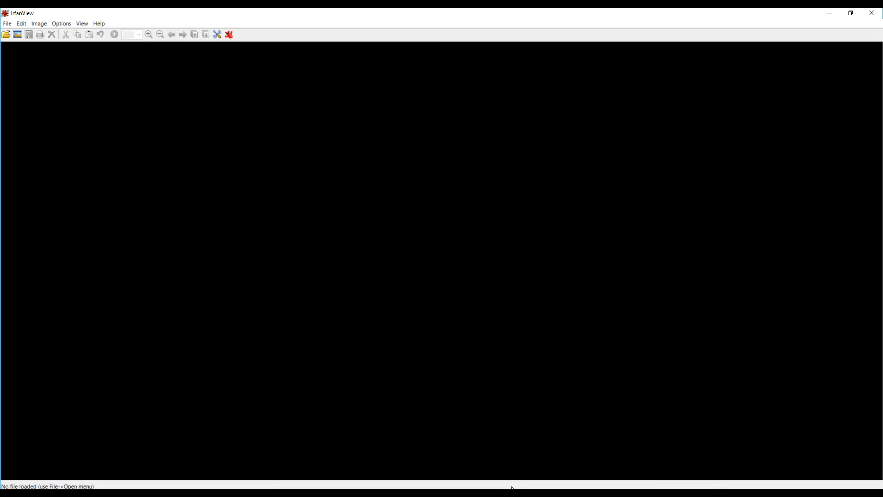
left_click(7, 23)
left_click(37, 114)
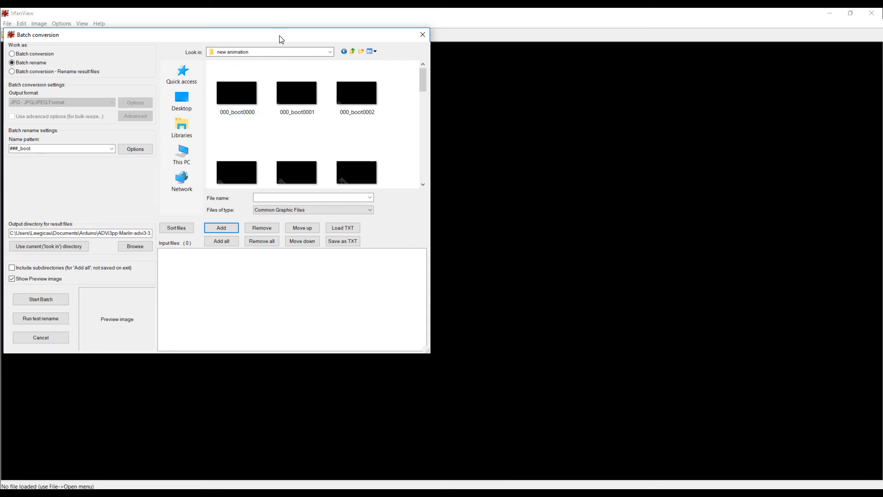
left_click(226, 244)
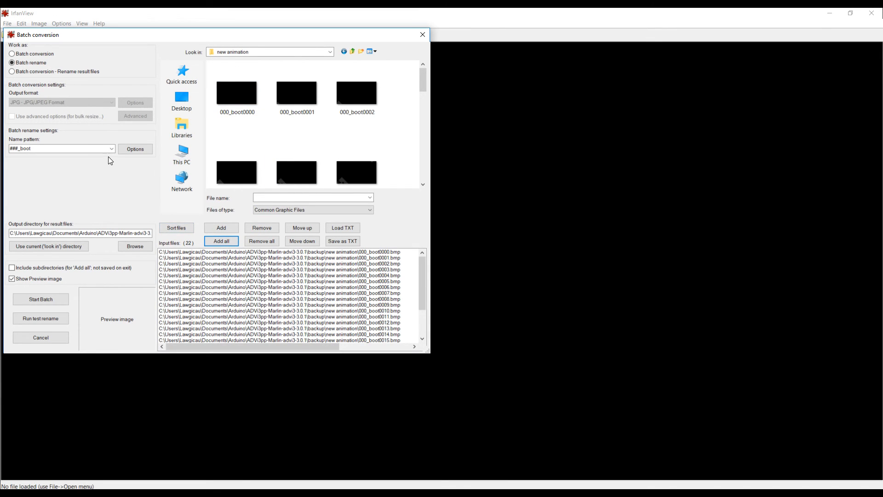
Step: Review the rename settings, run the batch with pattern ###_boot and starting counter 0 as copies, and exit the batch tool
left_click(136, 148)
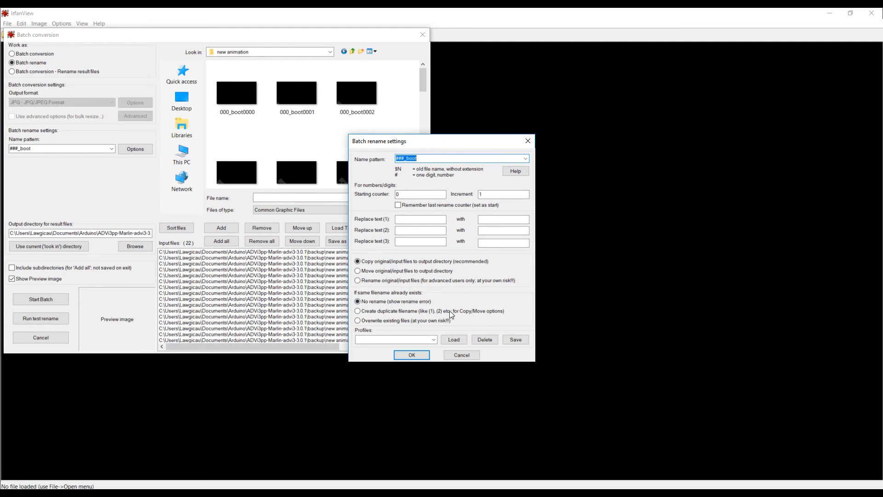
left_click(413, 355)
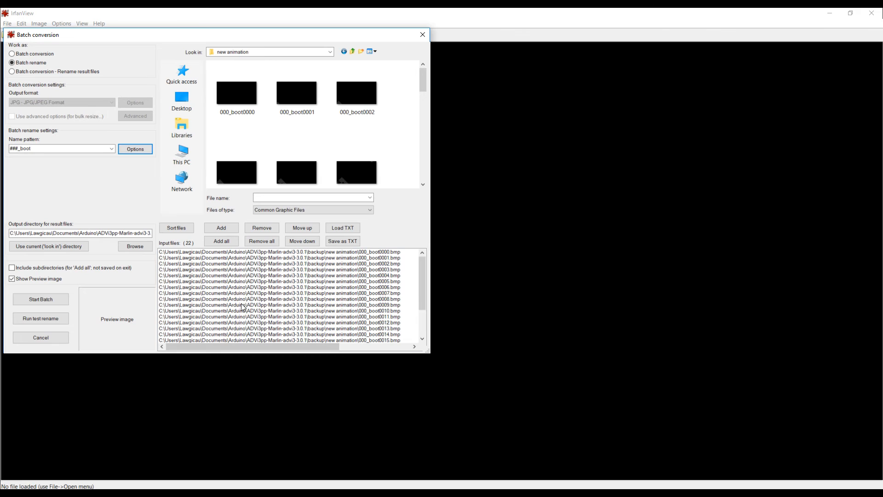
left_click(53, 299)
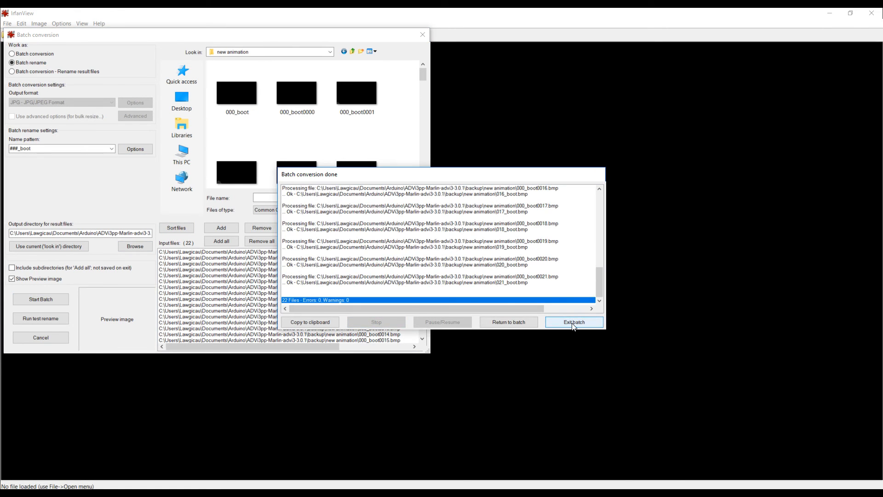
left_click(574, 324)
key("Escape")
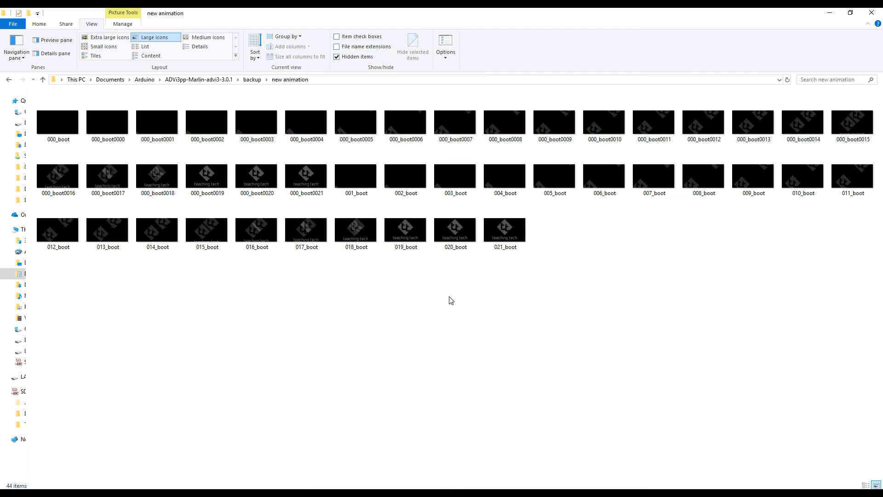
Step: In File Explorer, delete the originally rendered frames 000_boot0000 to 000_boot0021 from the new animation folder
left_click(358, 177)
left_click(507, 229)
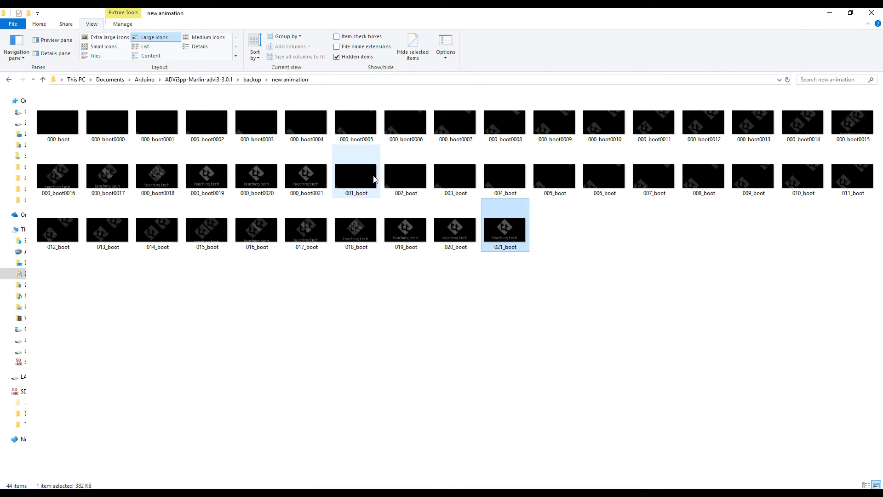
left_click(316, 175)
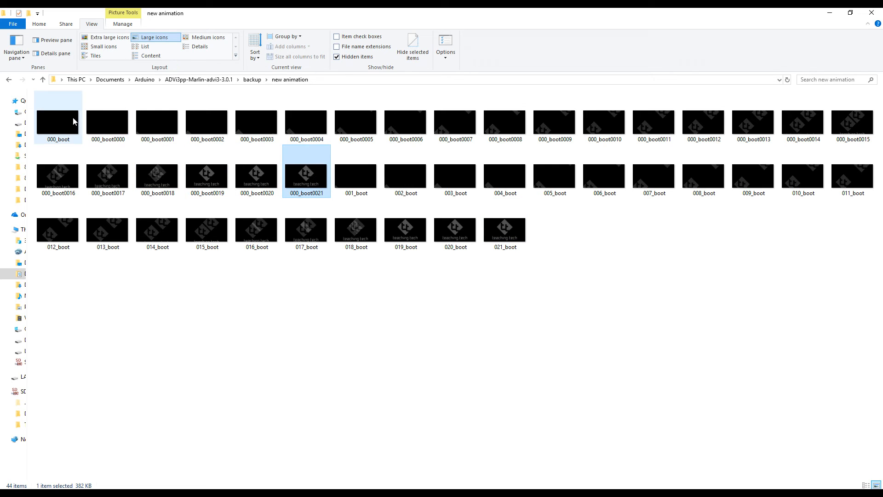
left_click(114, 123, "shift")
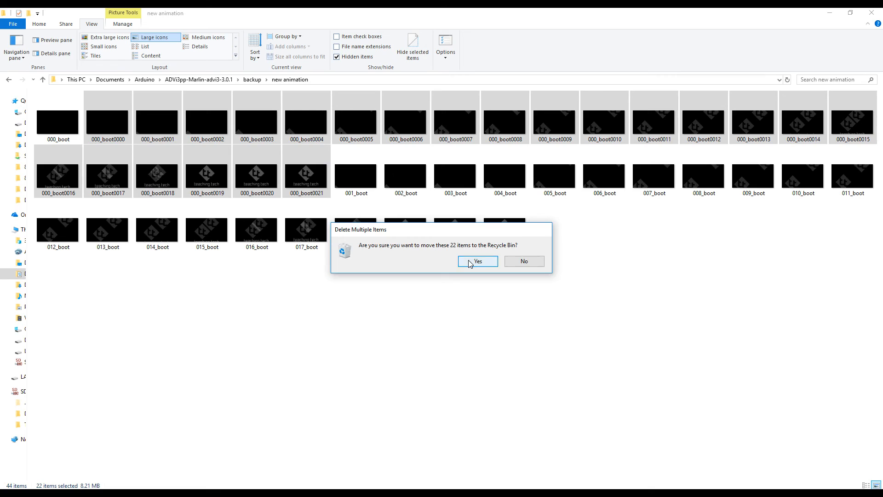
left_click(469, 263)
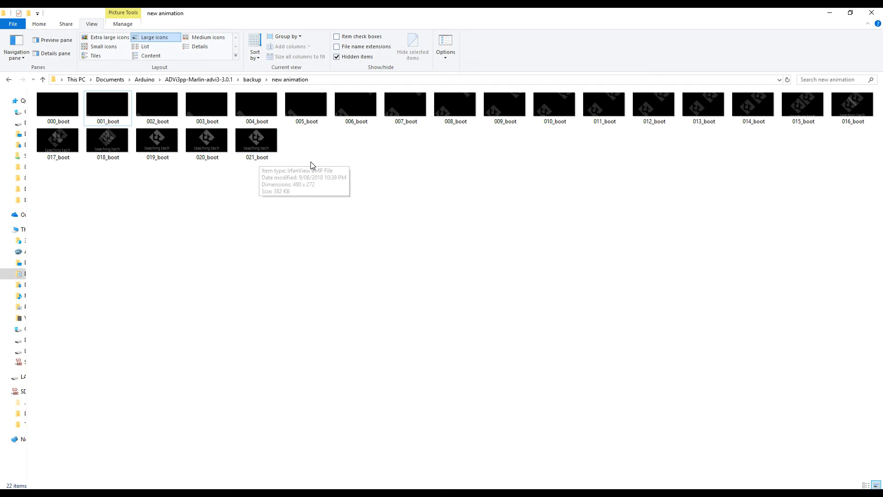
Step: Copy the renamed frames 000_boot to 021_boot into the SD card's DWIN_SET folder, replacing the existing boot images
left_click_drag(858, 183, 54, 95)
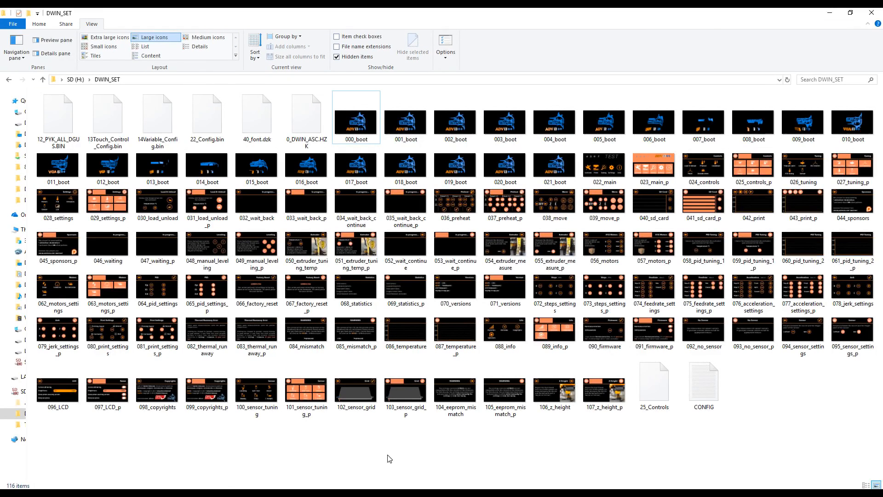
key("ctrl+v")
left_click(405, 176)
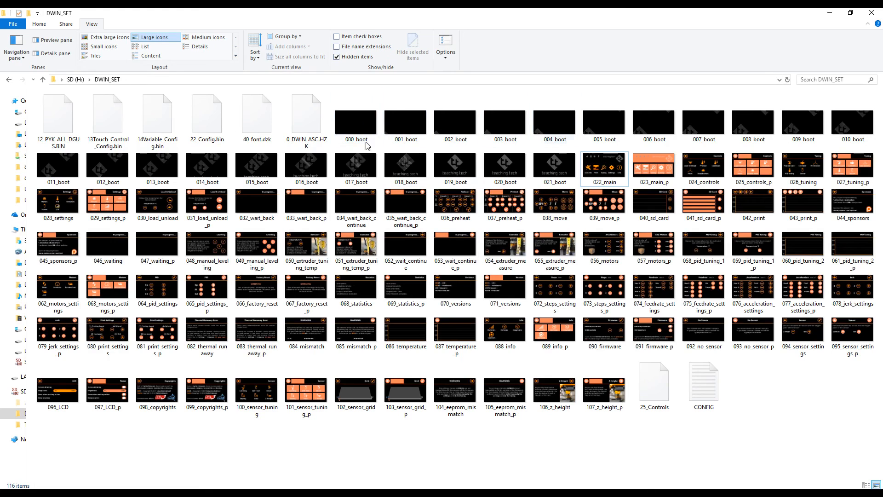
left_click(605, 167)
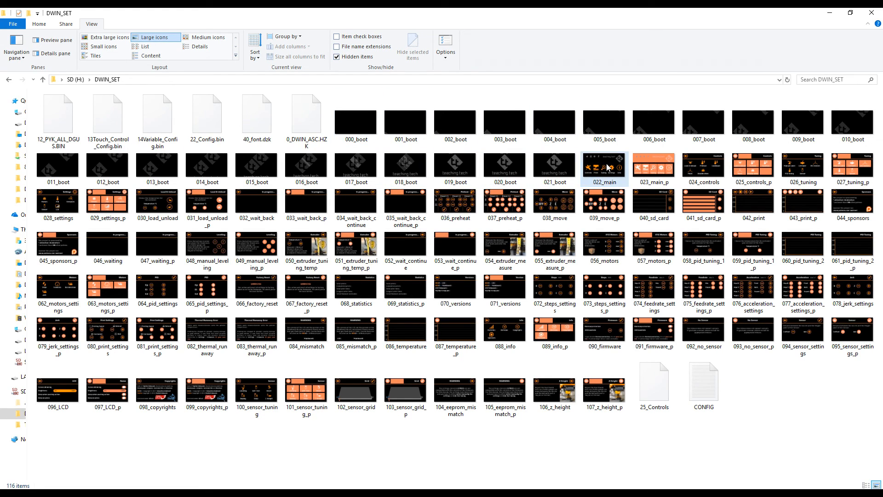